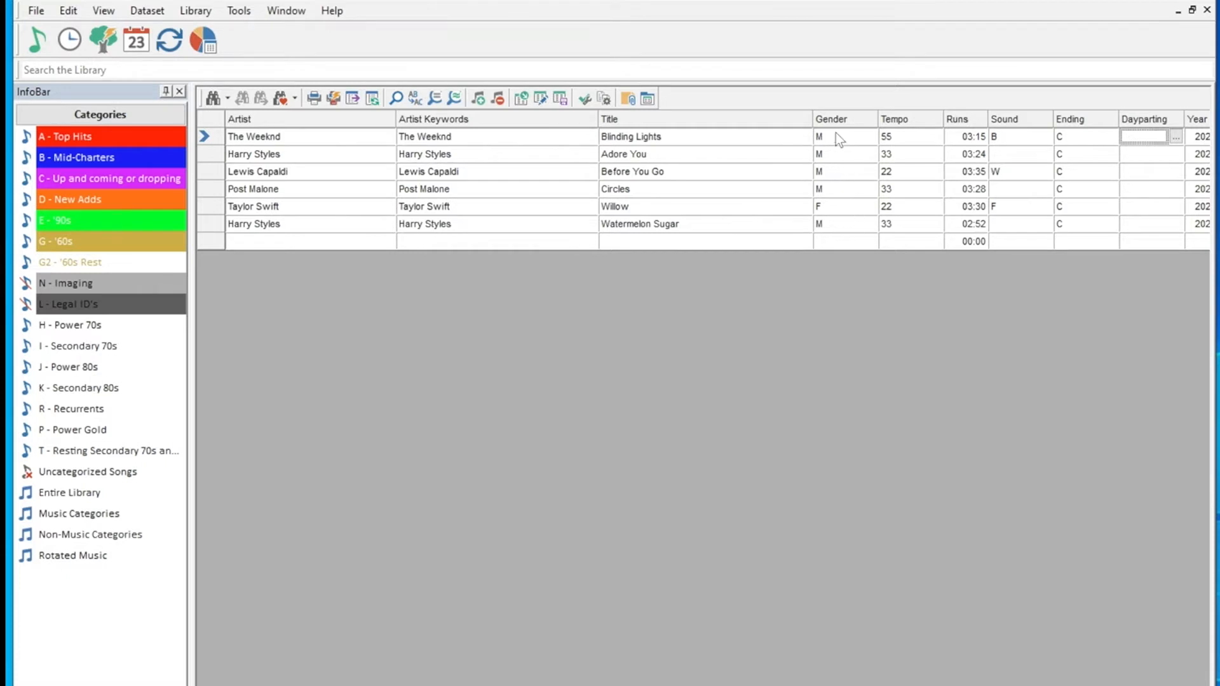
Step: Review the available Gender and Tempo attribute options for the song Blinding Lights without changing them
{"action": "left_click", "coordinate": [856, 137]}
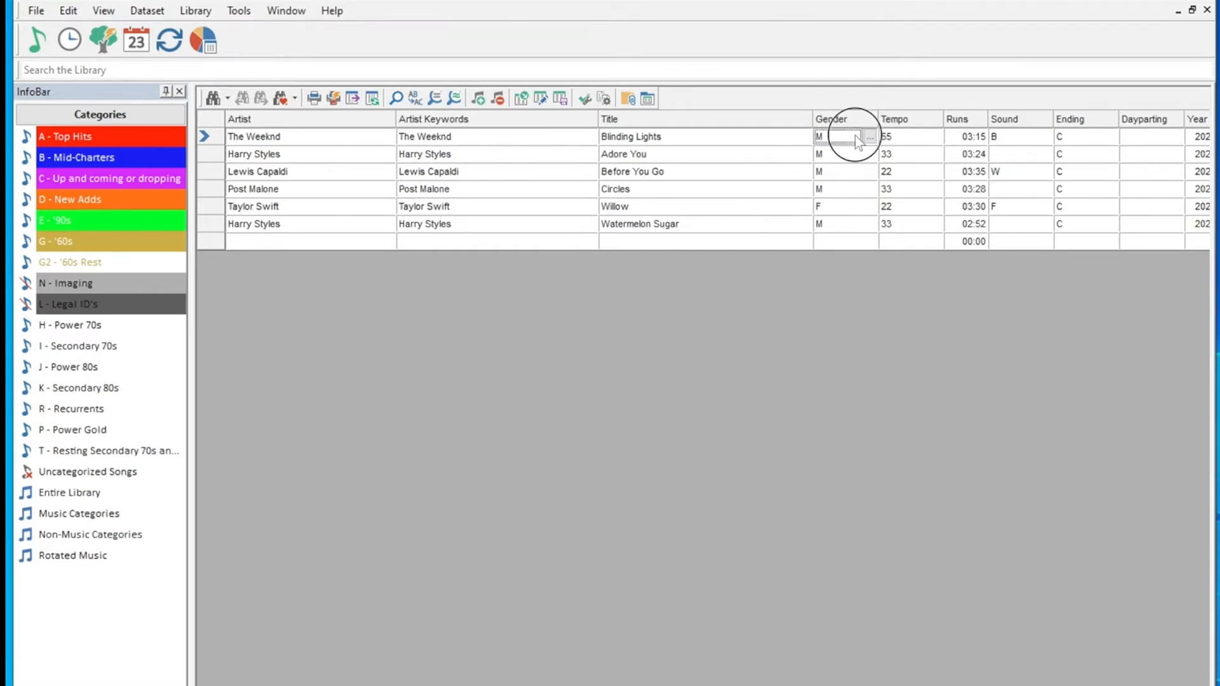
{"action": "left_click", "coordinate": [870, 137]}
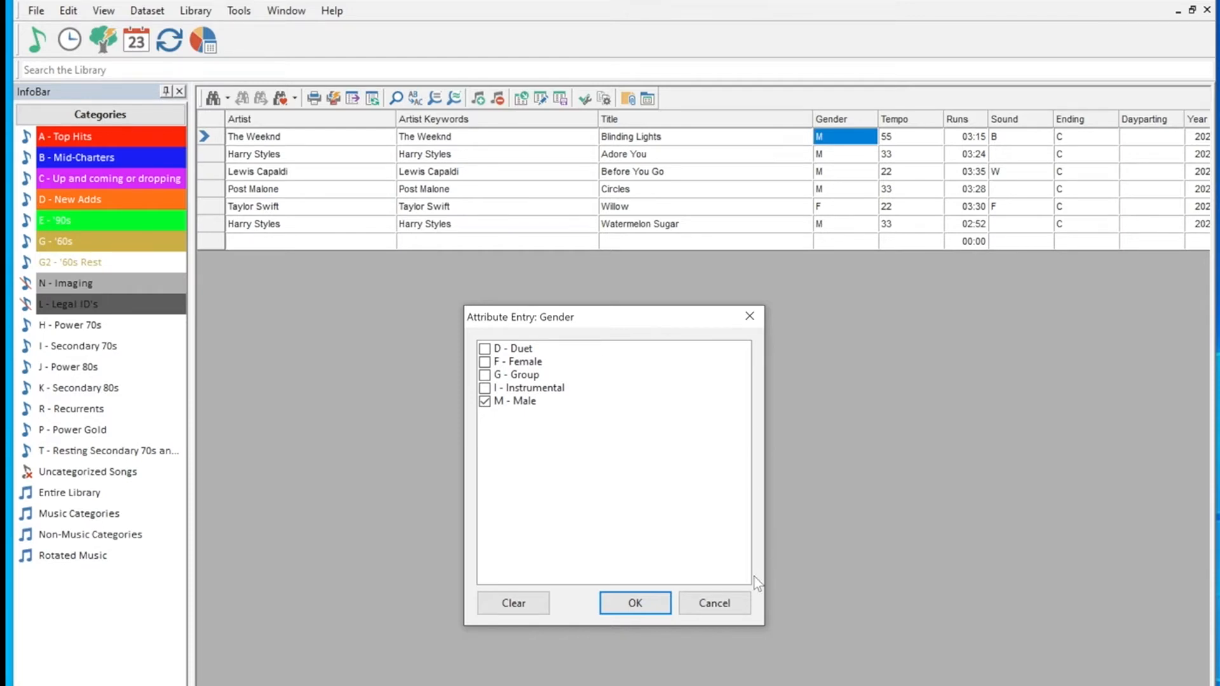
{"action": "left_click", "coordinate": [714, 603]}
{"action": "double_click", "coordinate": [936, 139]}
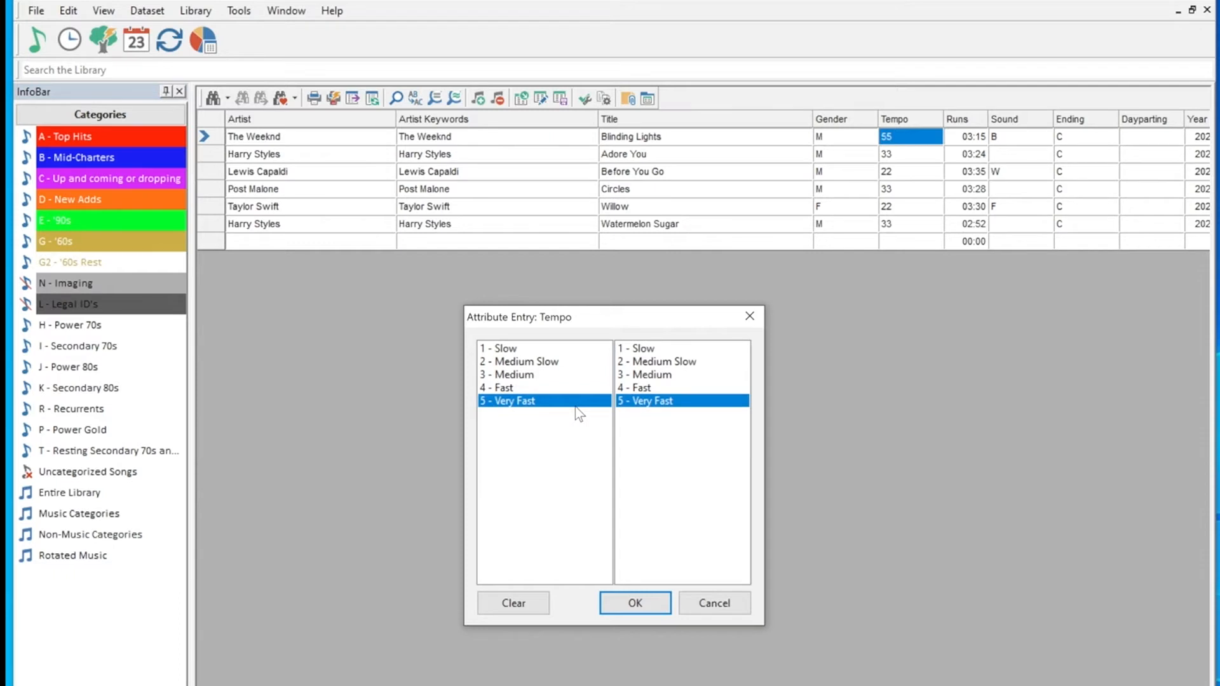
{"action": "key", "text": "Return"}
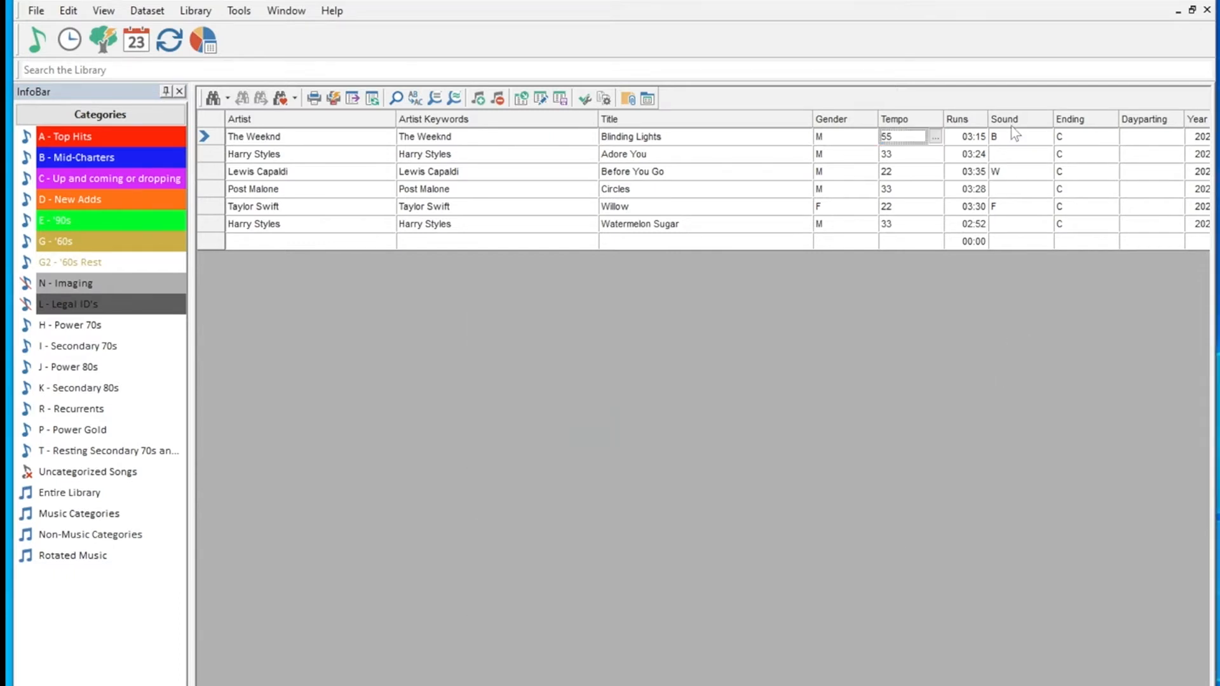
Step: Review the available Sound attribute options for Blinding Lights and leave the assigned one as it is
{"action": "left_click", "coordinate": [1045, 137]}
{"action": "left_click", "coordinate": [1044, 137]}
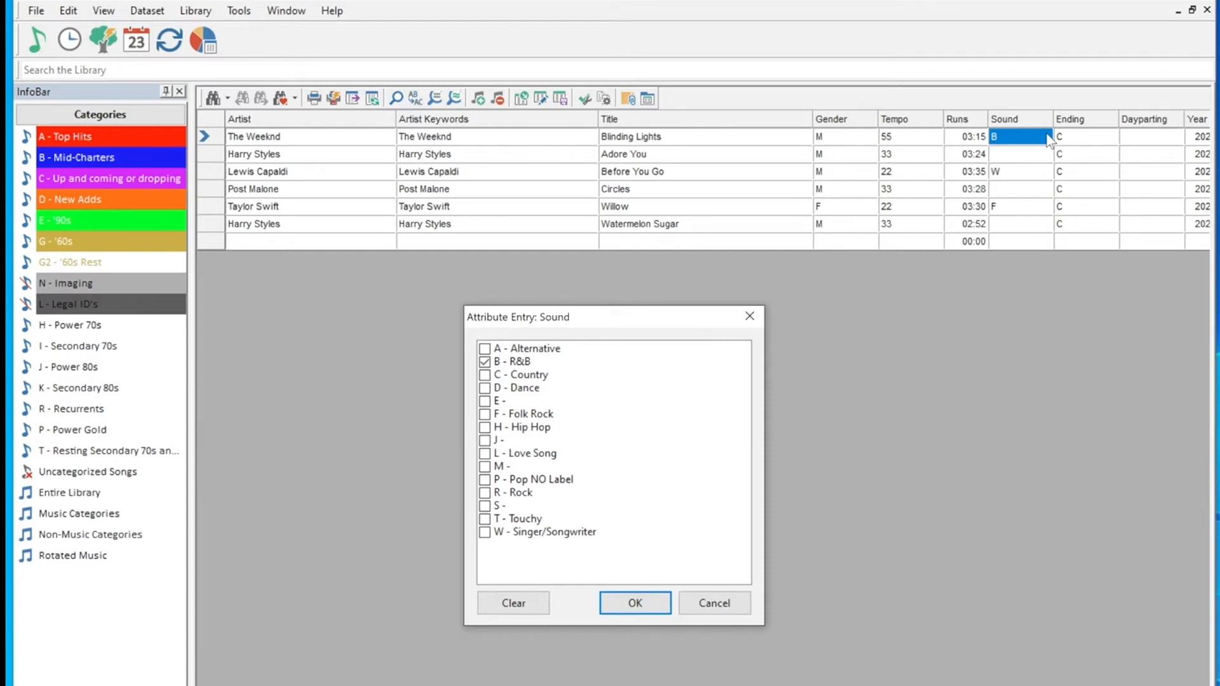
{"action": "left_click", "coordinate": [748, 601]}
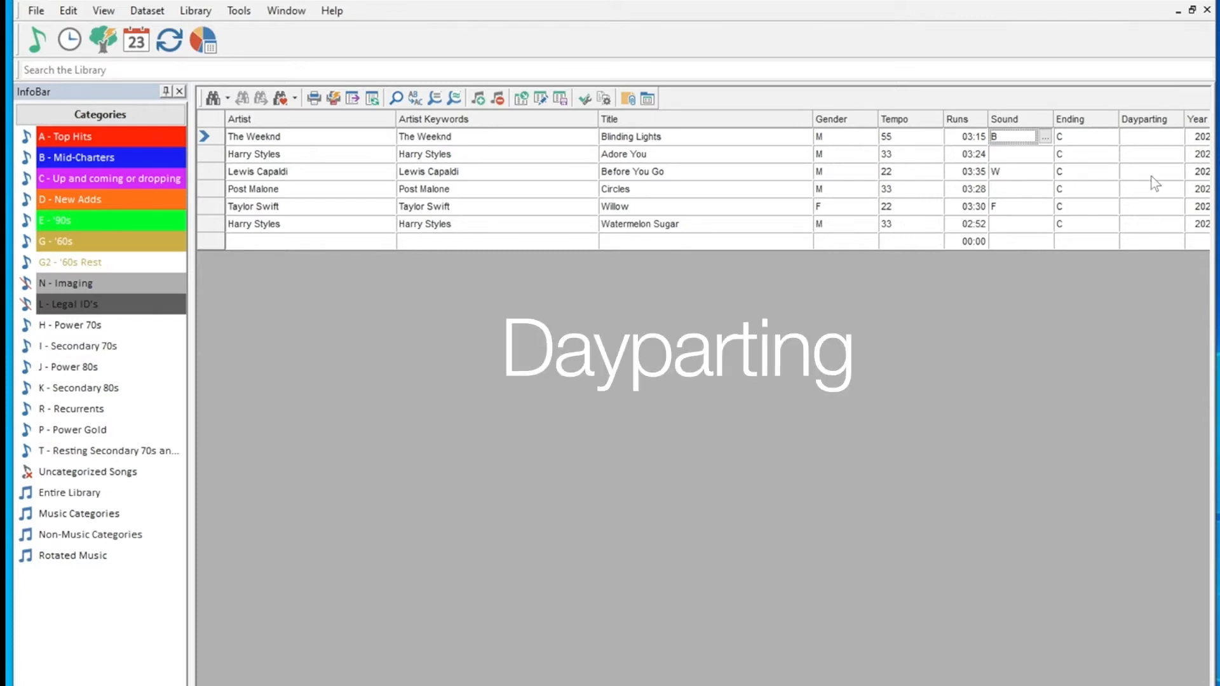
Step: Try out a new daypart restriction for Blinding Lights that blocks the Monday 6A, 7A and 8A hours, and discard it
{"action": "left_click", "coordinate": [1176, 137]}
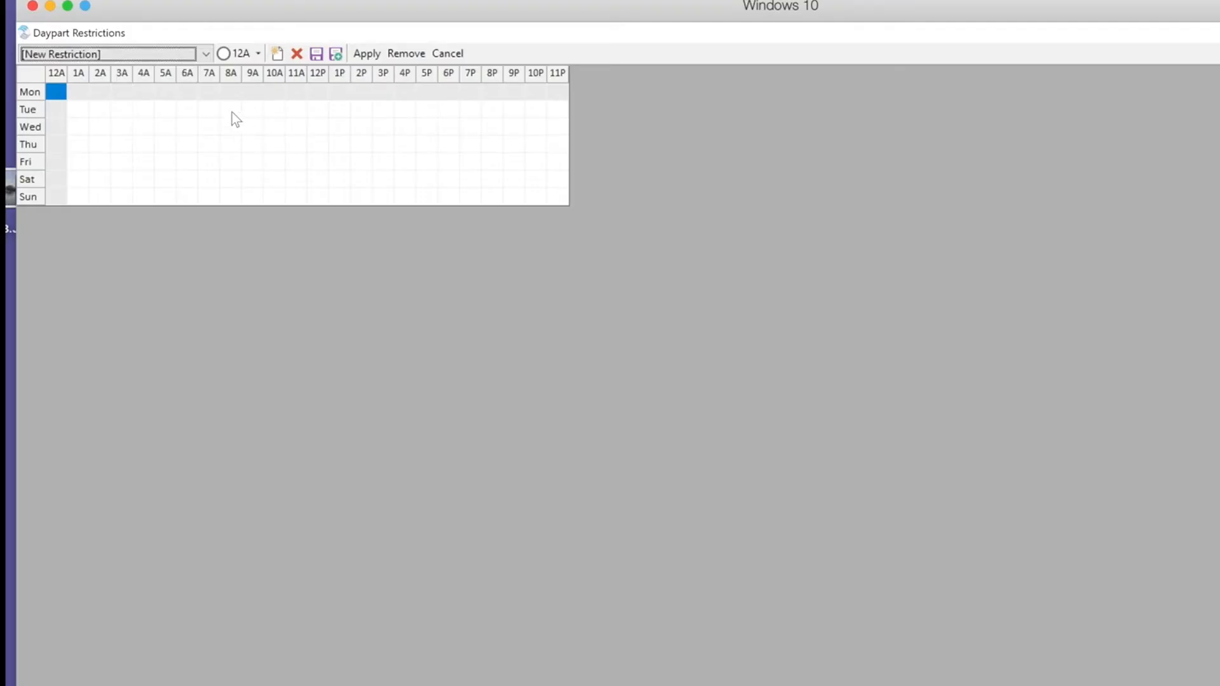
{"action": "left_click", "coordinate": [227, 92]}
{"action": "left_click", "coordinate": [207, 90]}
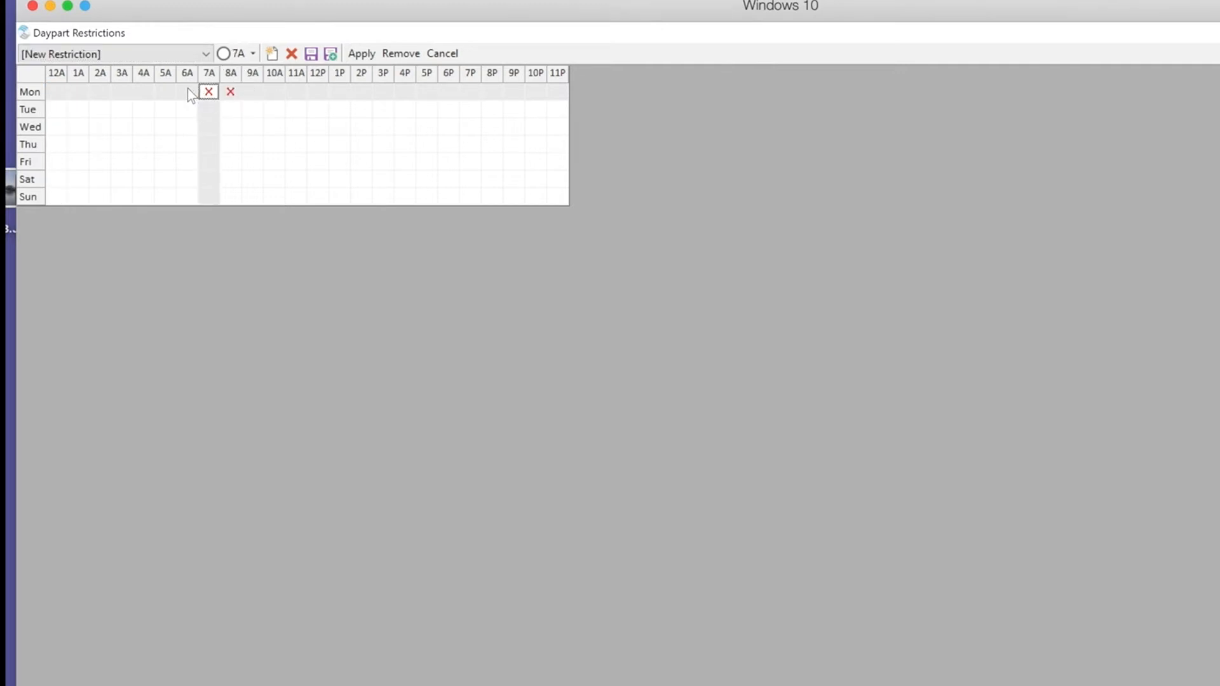
{"action": "left_click", "coordinate": [187, 92]}
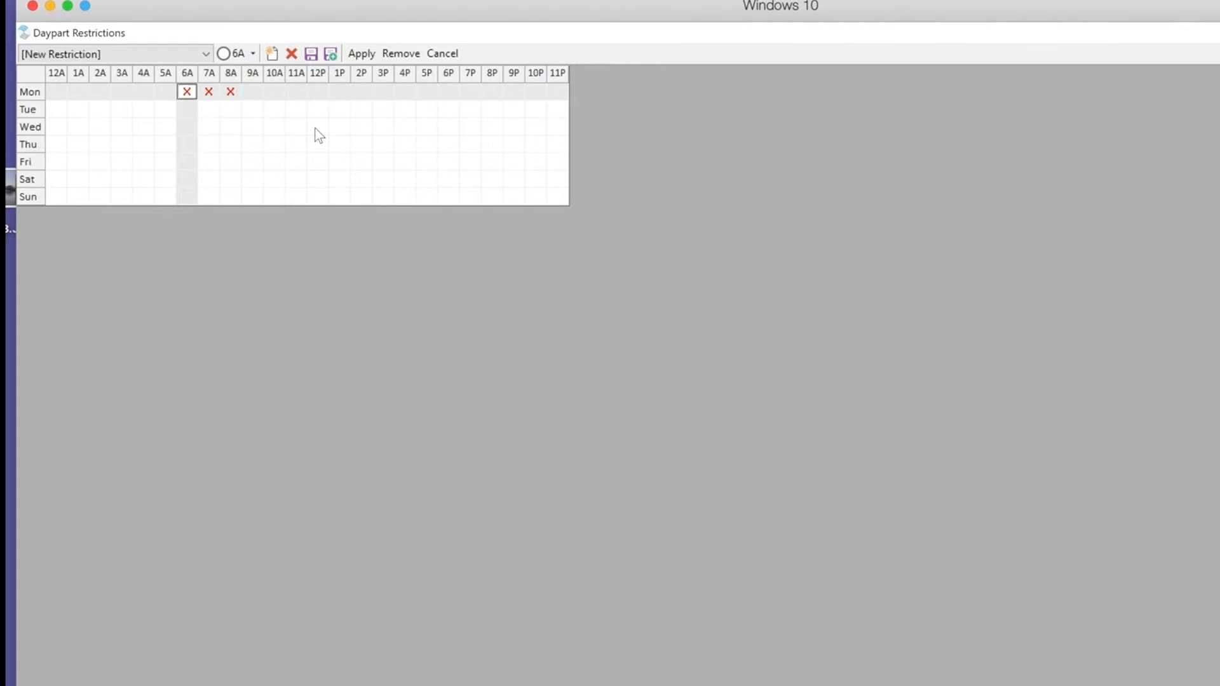
{"action": "left_click", "coordinate": [303, 9]}
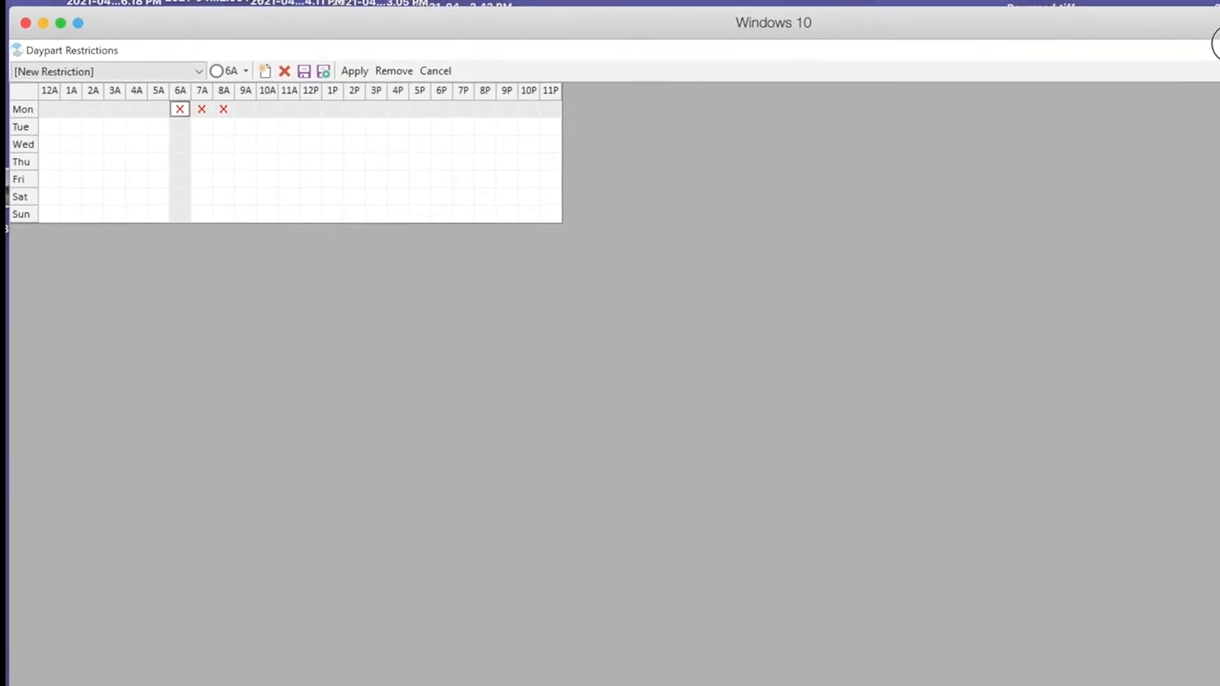
{"action": "left_click", "coordinate": [1219, 34]}
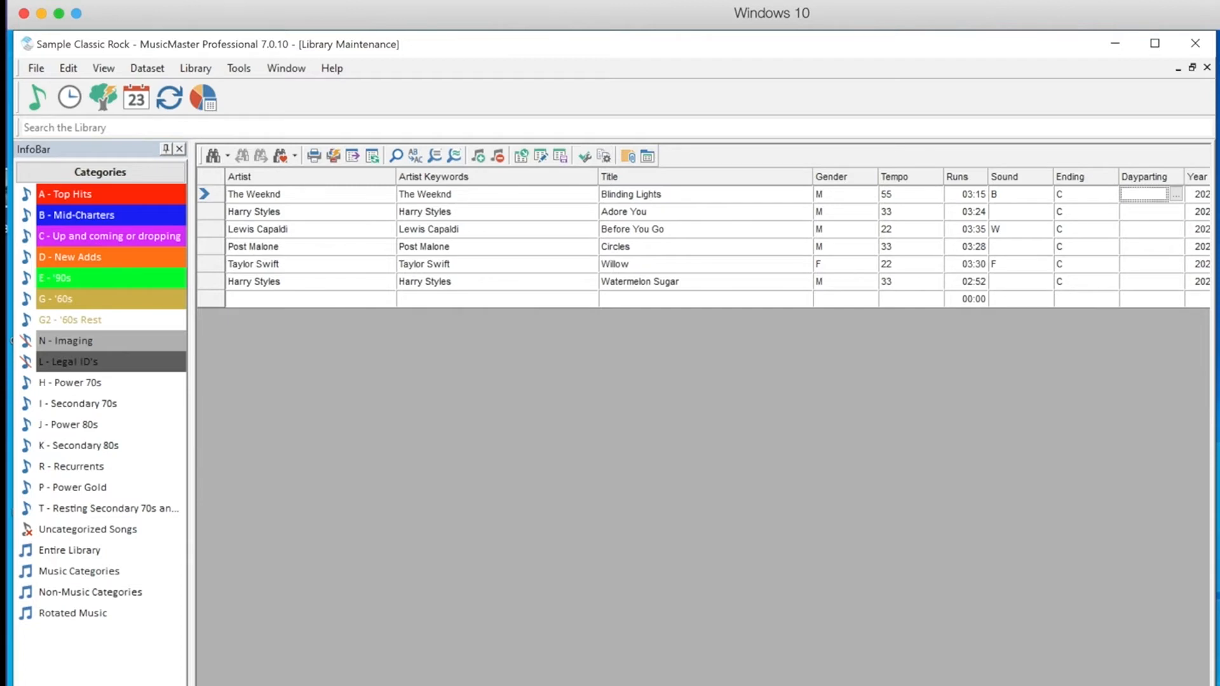
Step: Move the Core/Non column so that it sits directly after the Year column in the song library grid
{"action": "left_click", "coordinate": [1196, 247]}
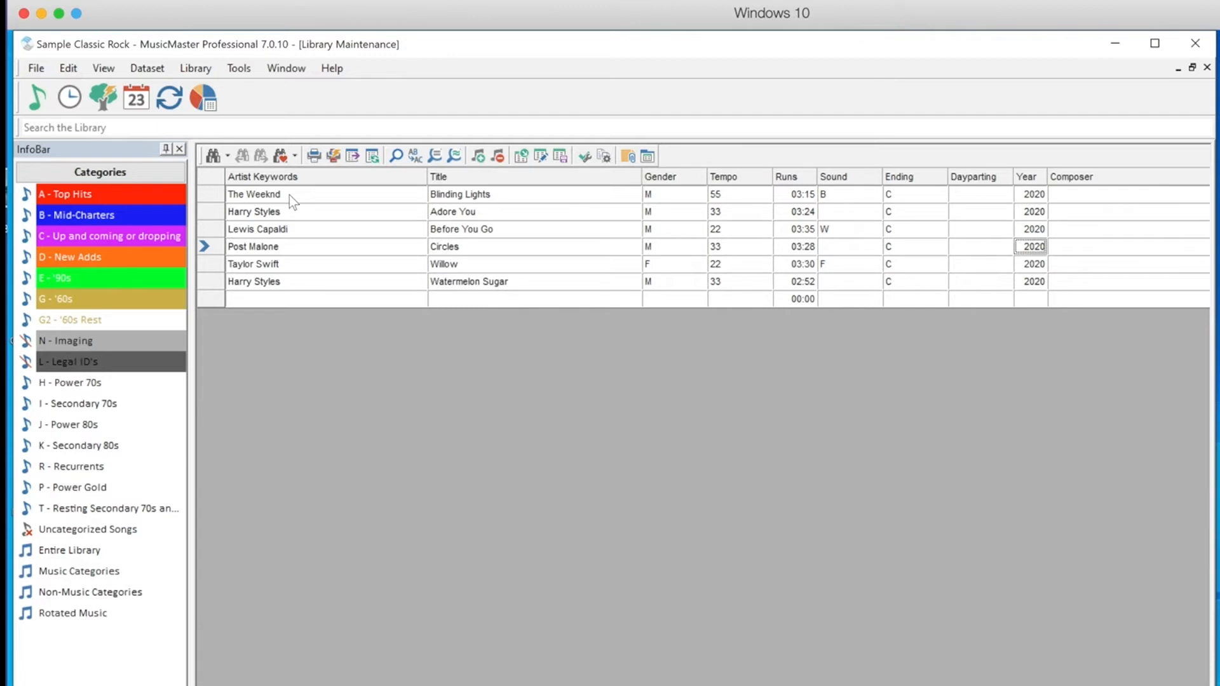
{"action": "left_click", "coordinate": [1075, 196]}
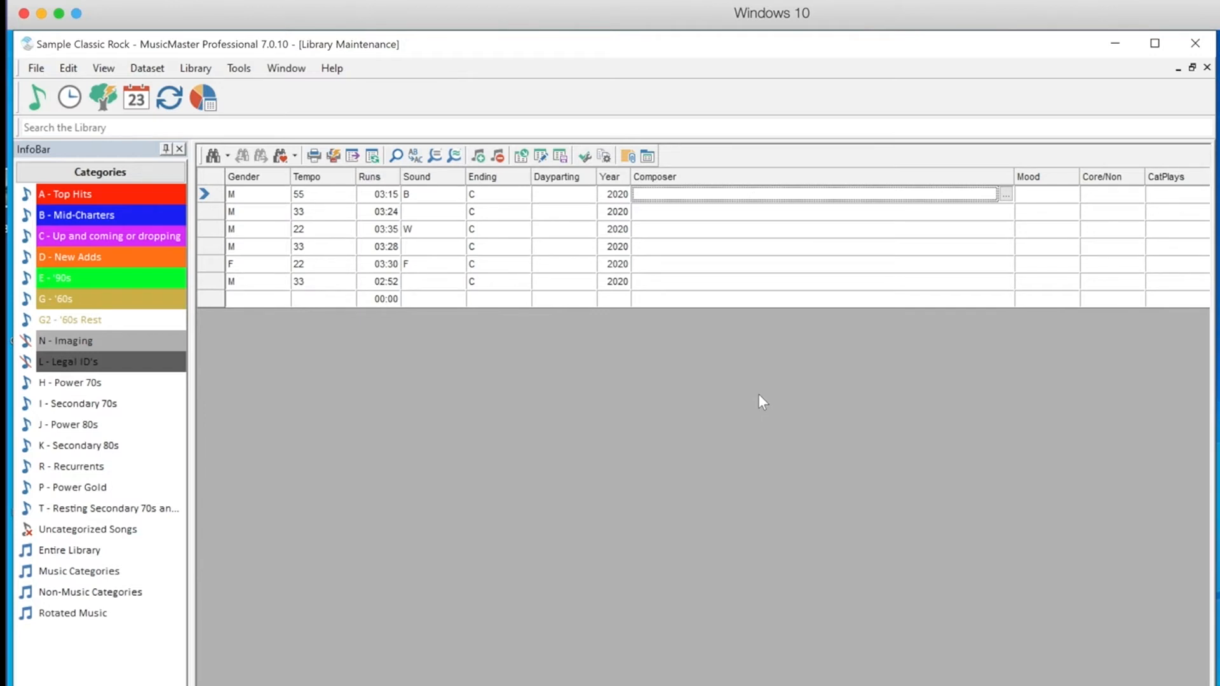
{"action": "key", "text": "Tab"}
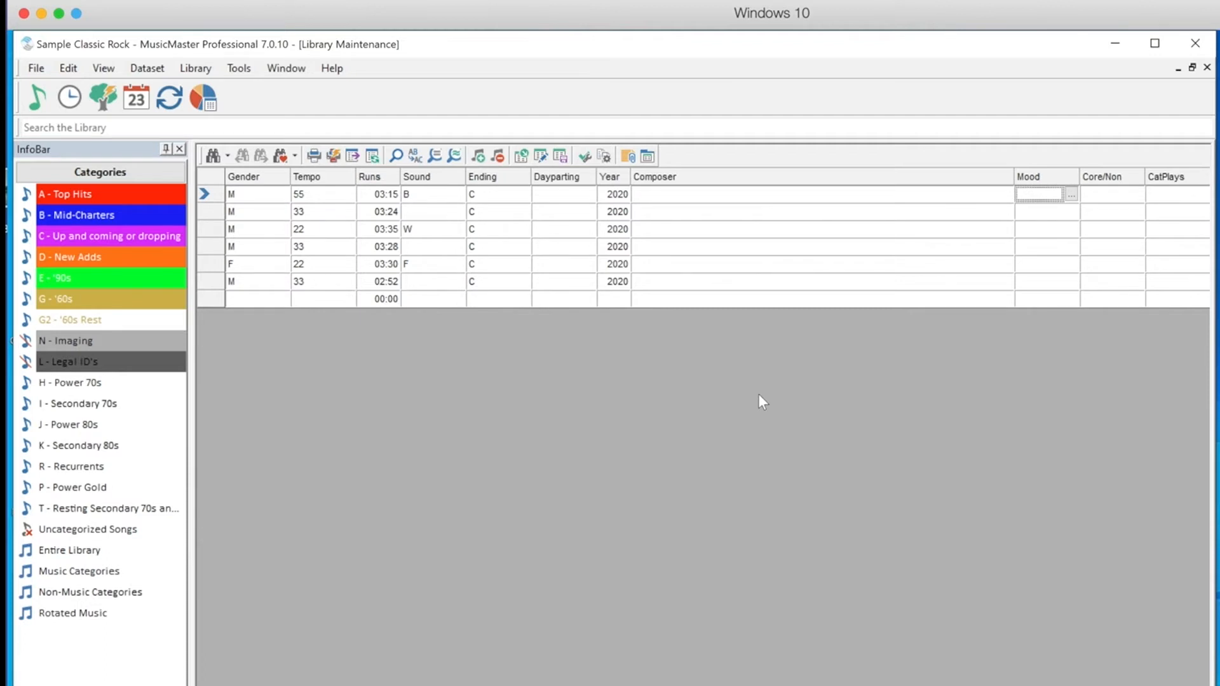
{"action": "key", "text": "Tab"}
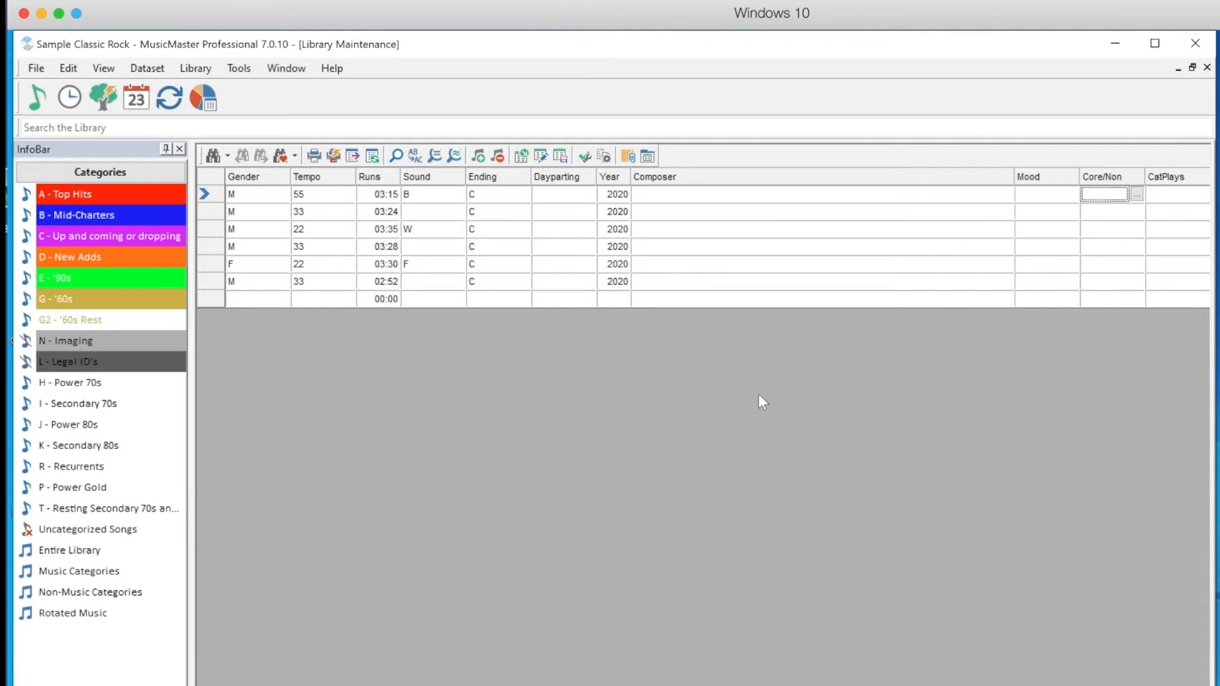
{"action": "left_click_drag", "start_coordinate": [1129, 174], "coordinate": [690, 162]}
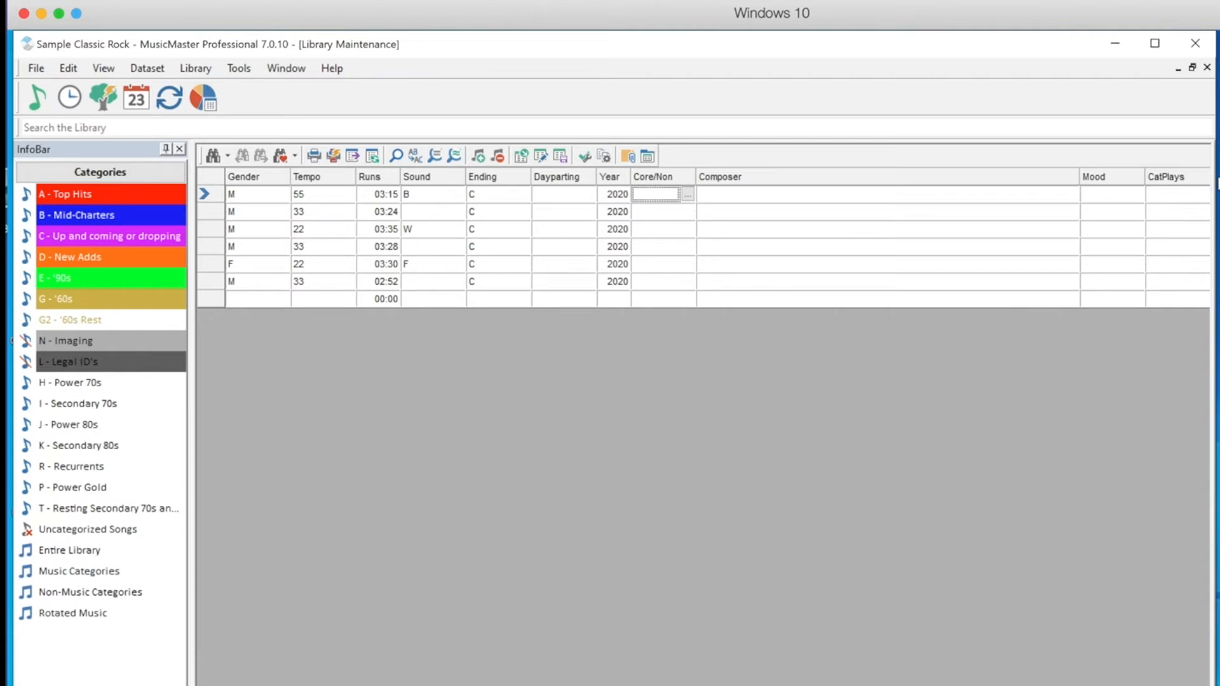
Step: Examine the remaining fields of the first song, from Mood and CatPlays through Album, Library Plays, Filename and URL
{"action": "key", "text": "Tab"}
{"action": "key", "text": "Tab"}
{"action": "key", "text": "Tab"}
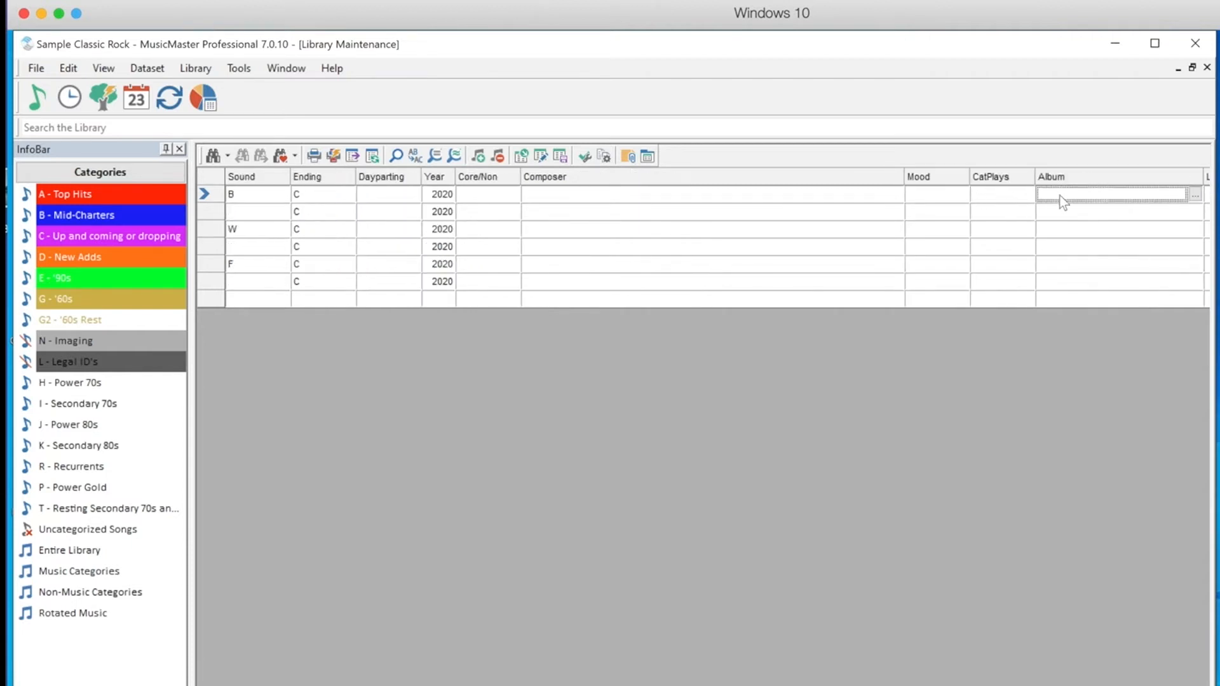
{"action": "key", "text": "Tab"}
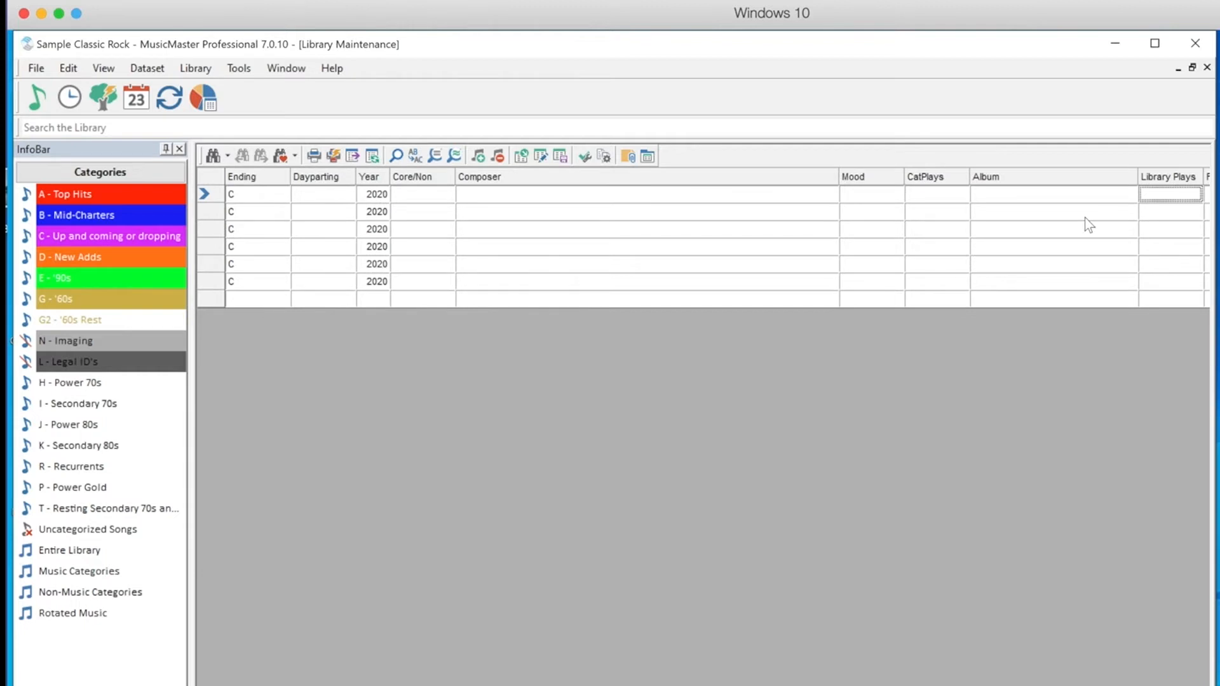
{"action": "key", "text": "Tab"}
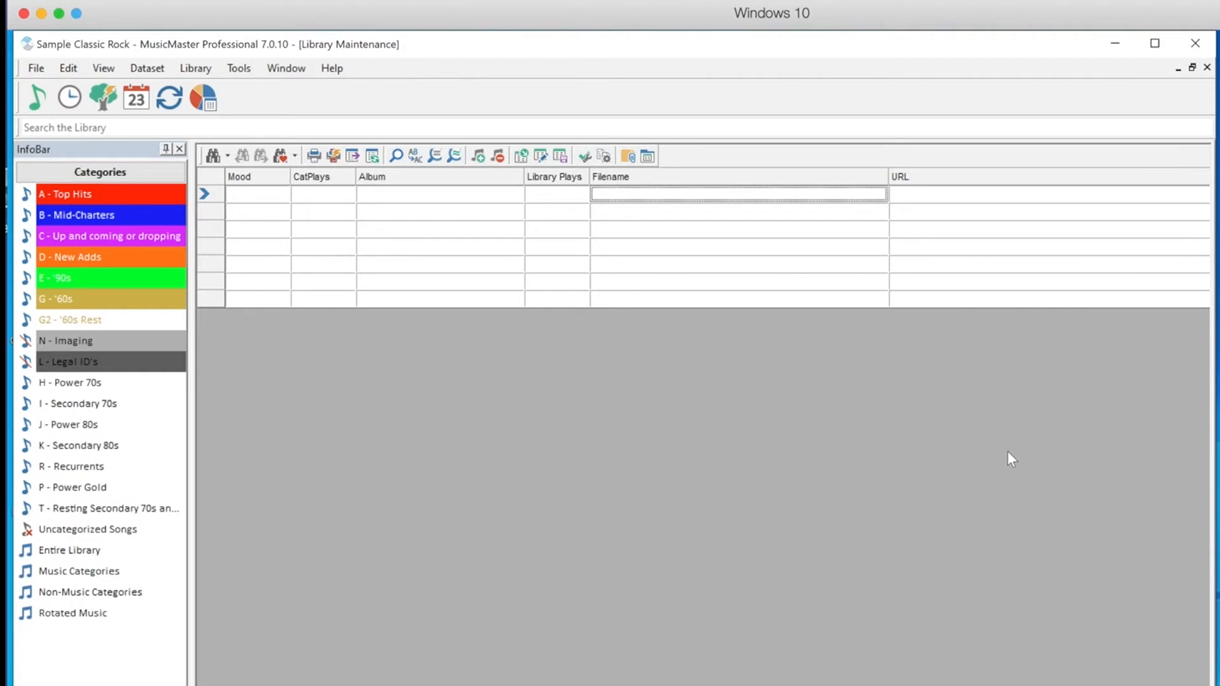
{"action": "key", "text": "Tab"}
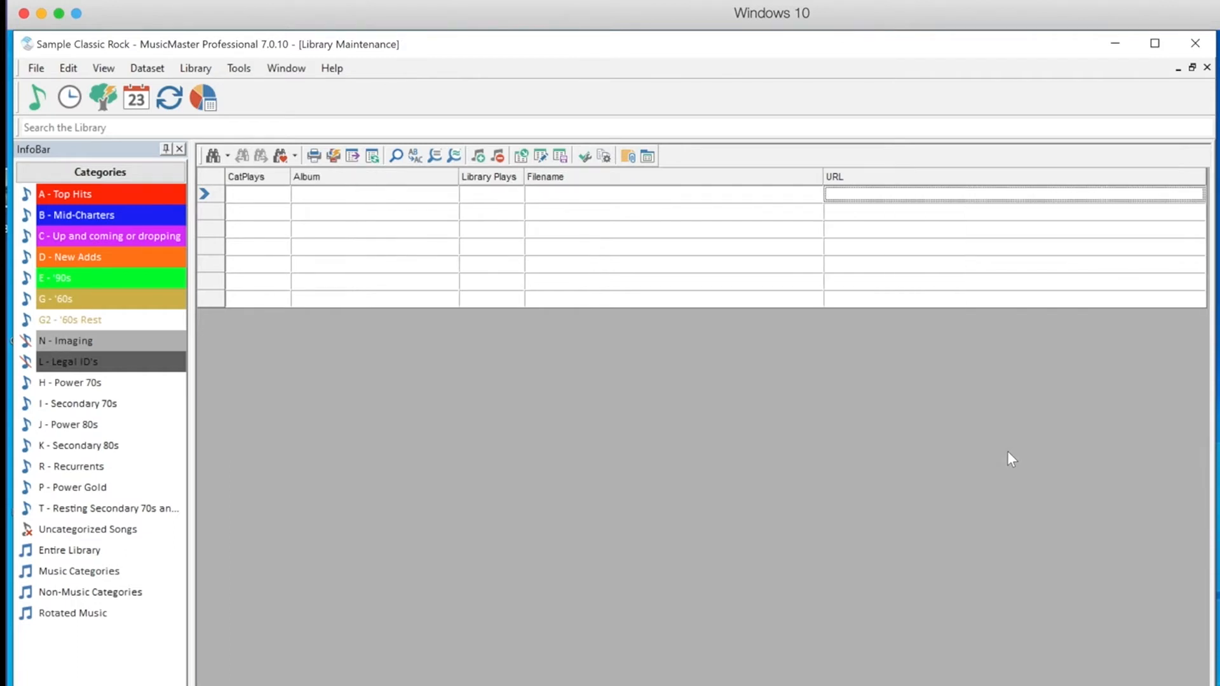
{"action": "key", "text": "Tab"}
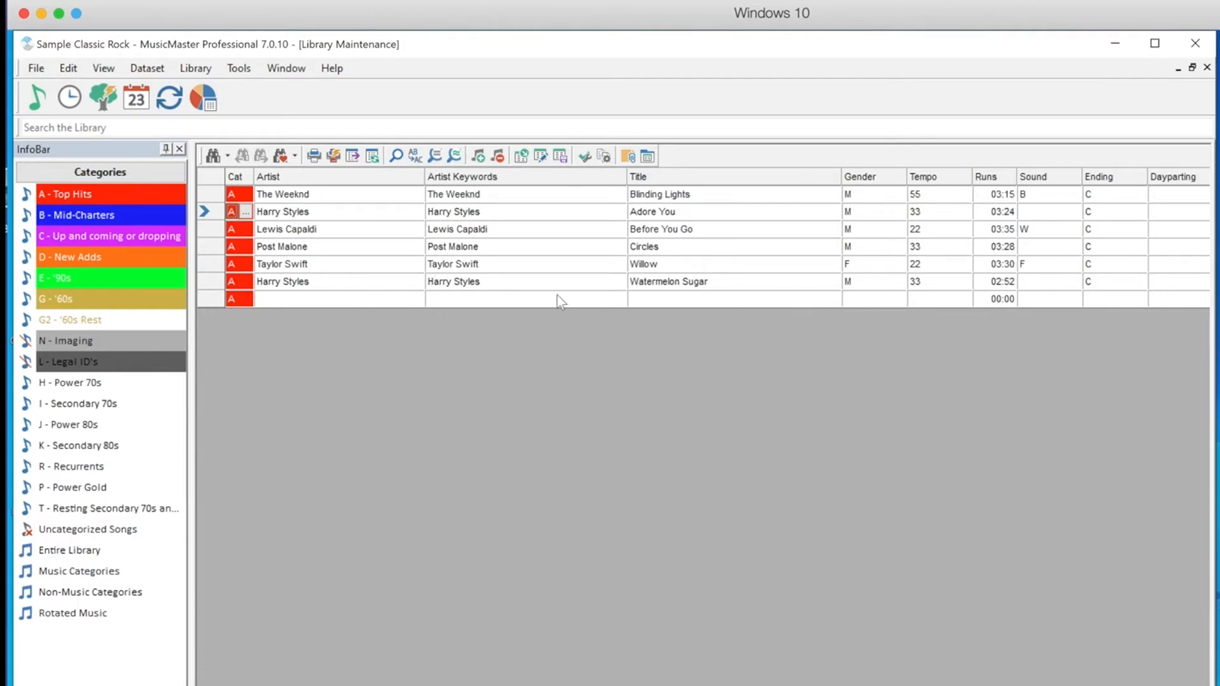
Step: Enter Lady Gaga as the artist in the empty category A row below Watermelon Sugar
{"action": "left_click", "coordinate": [392, 299]}
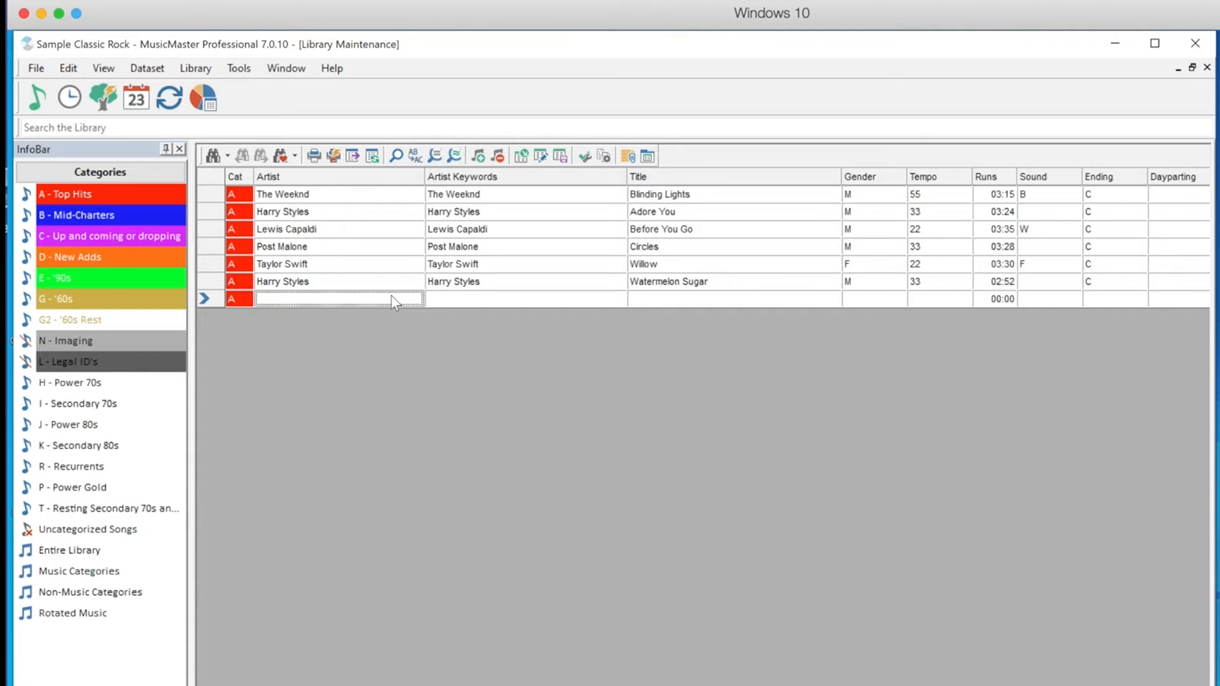
{"action": "left_click", "coordinate": [391, 295]}
{"action": "type", "text": "Lad"}
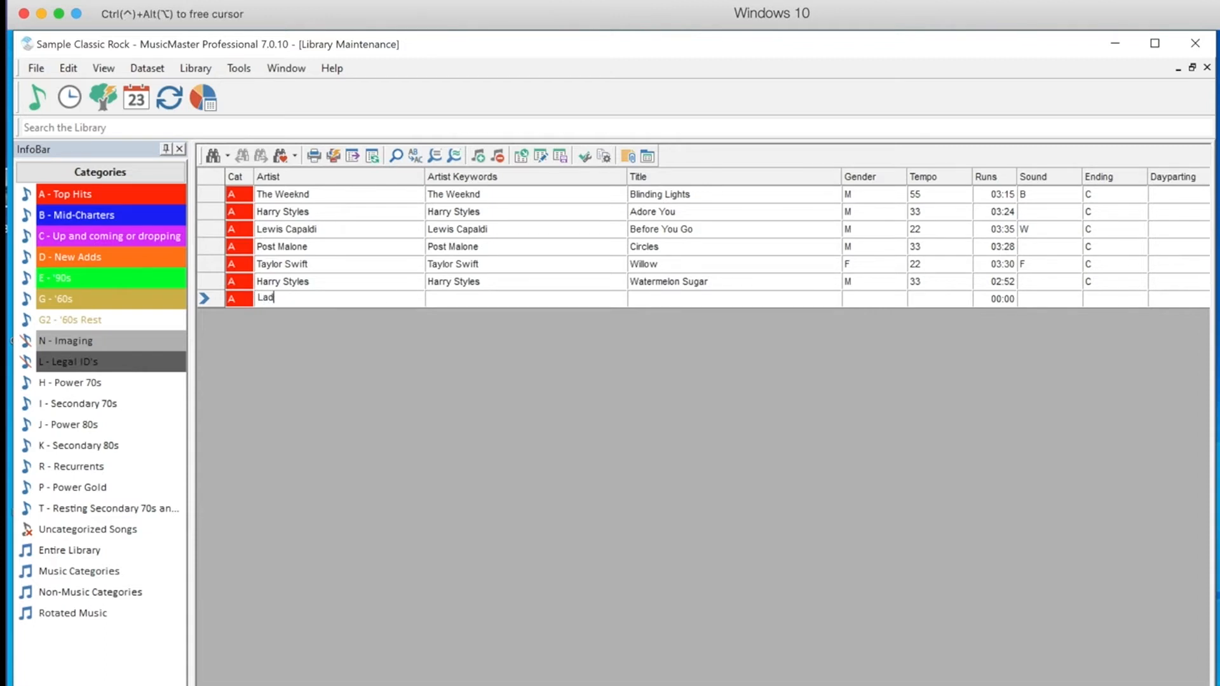
{"action": "type", "text": "y Gaga"}
{"action": "key", "text": "Tab"}
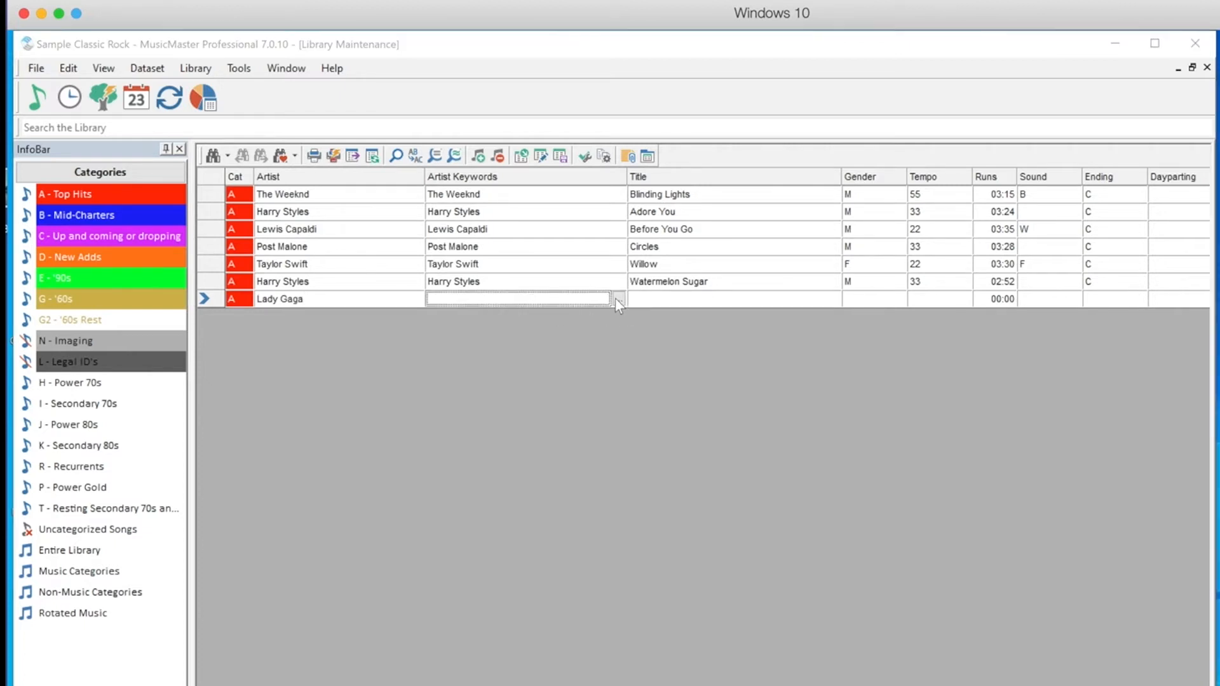
Step: Add the artist keyword "lady Gaga" to the Lady Gaga row and check the saved keyword entry
{"action": "left_click", "coordinate": [616, 300]}
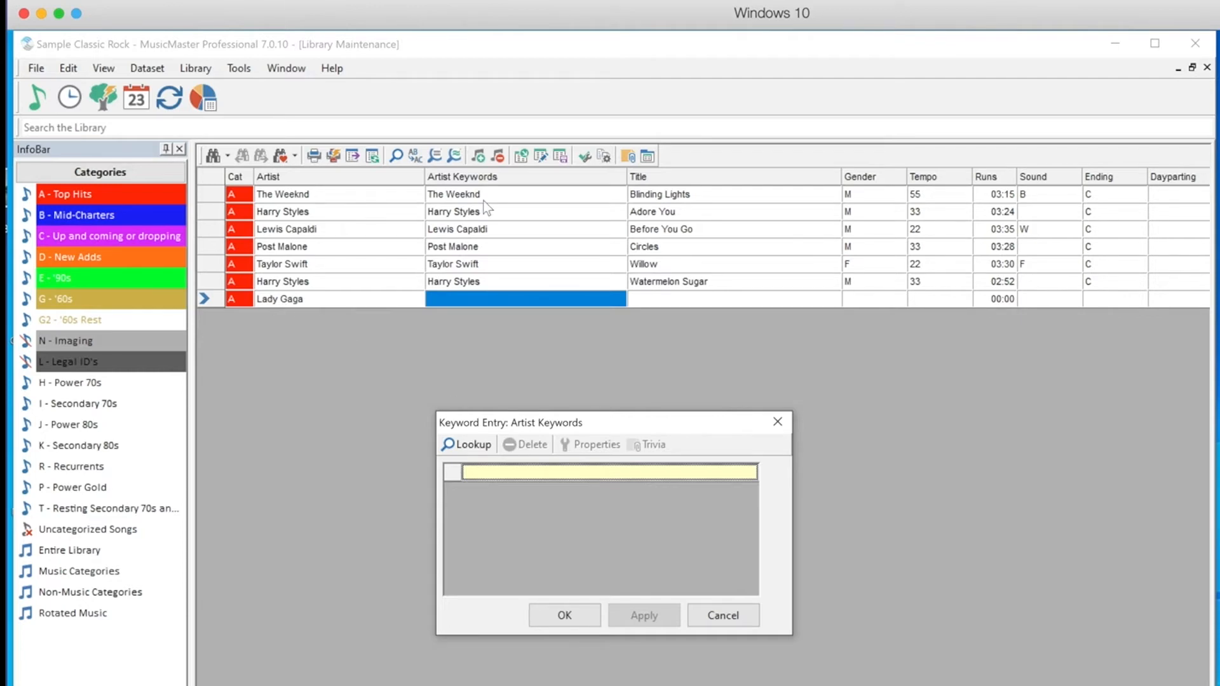
{"action": "left_click", "coordinate": [534, 471]}
{"action": "type", "text": "lady Gaga"}
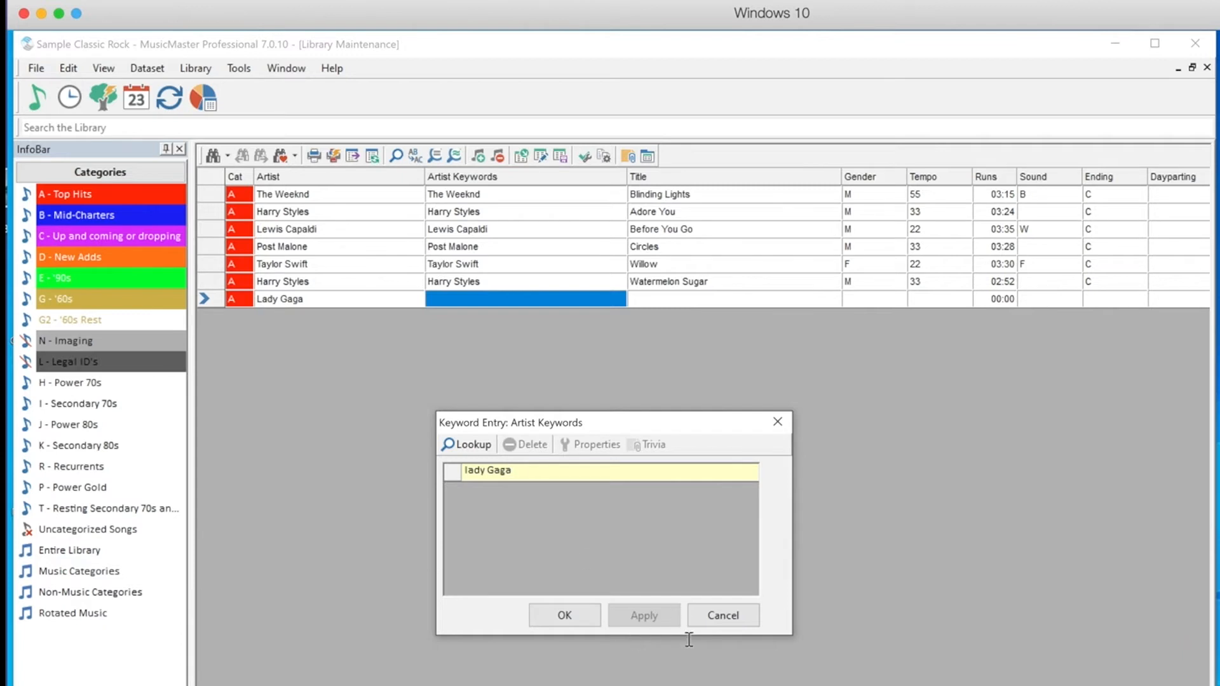
{"action": "left_click", "coordinate": [584, 621]}
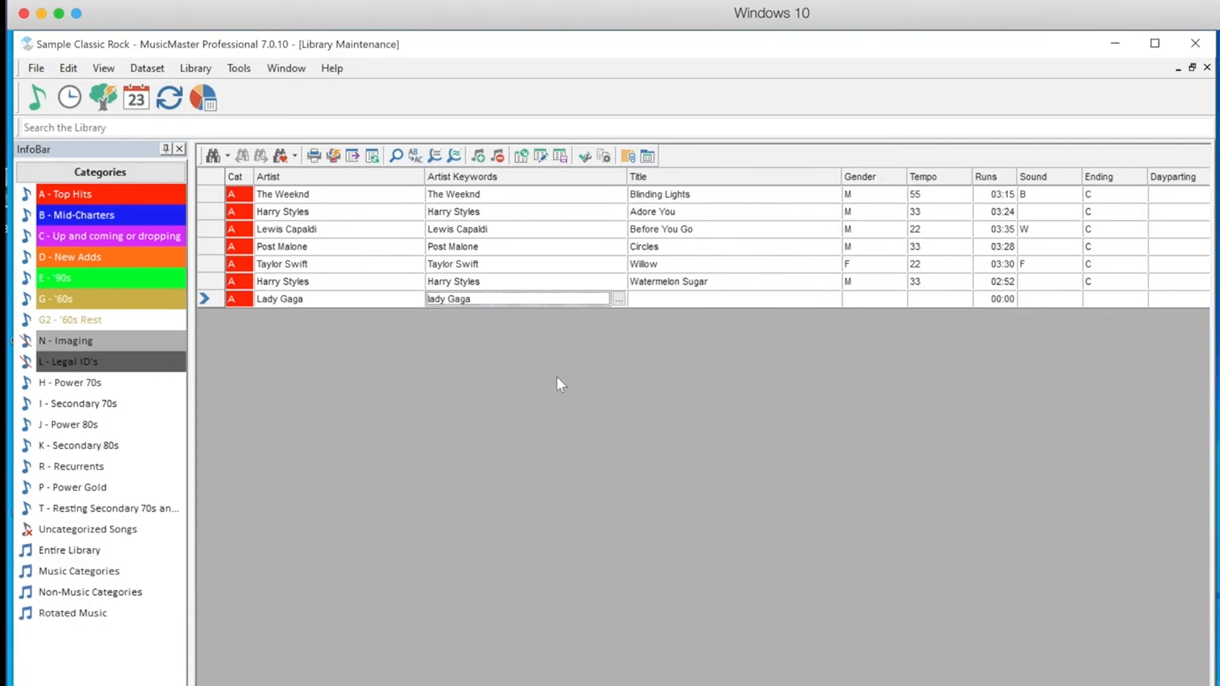
{"action": "left_click", "coordinate": [620, 298]}
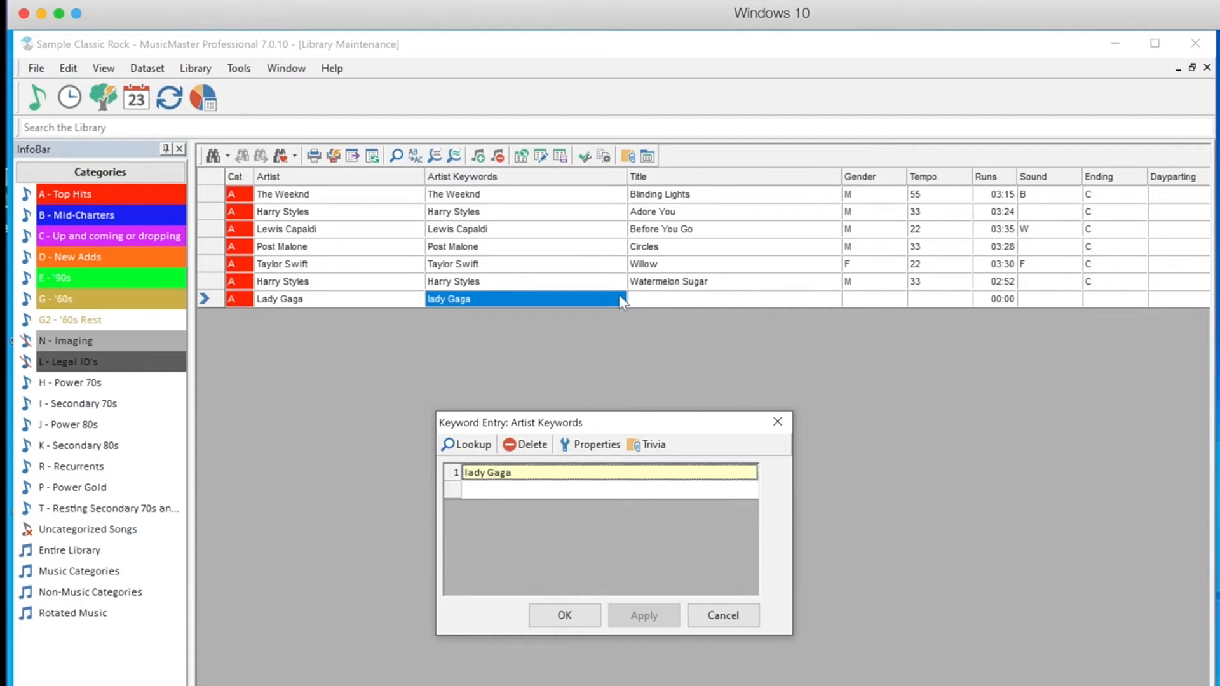
{"action": "left_click", "coordinate": [722, 616]}
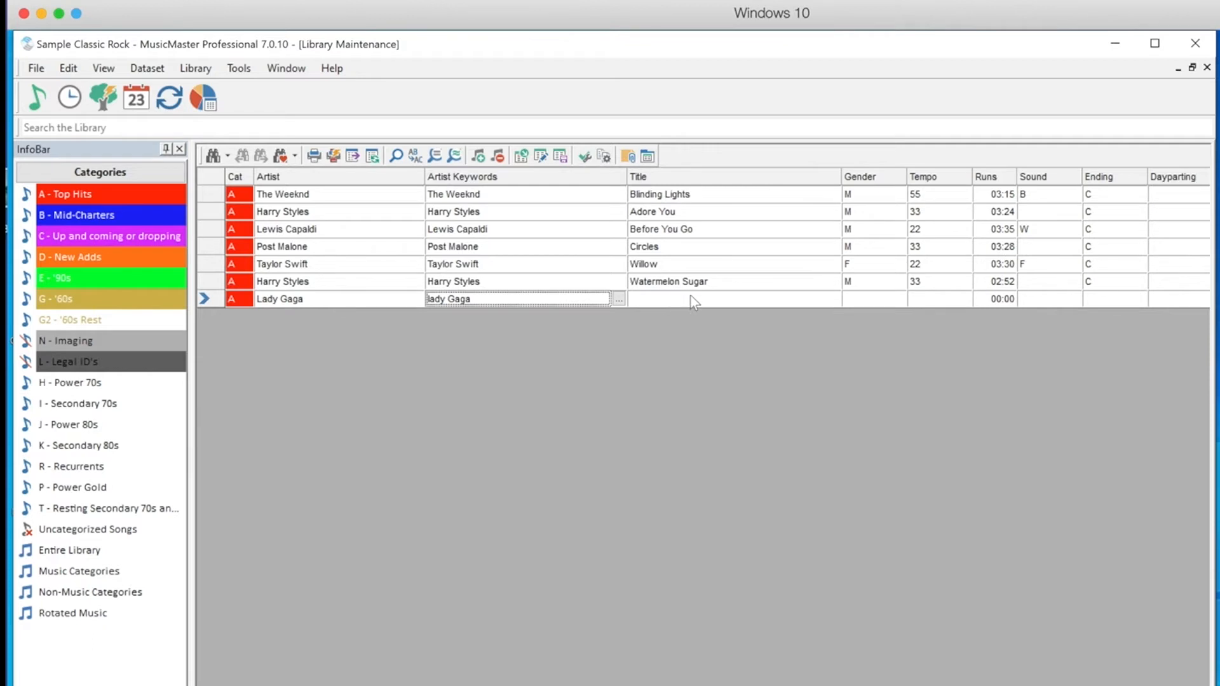
Step: Set the Gender attribute of the Lady Gaga row to F - Female
{"action": "left_click", "coordinate": [893, 297]}
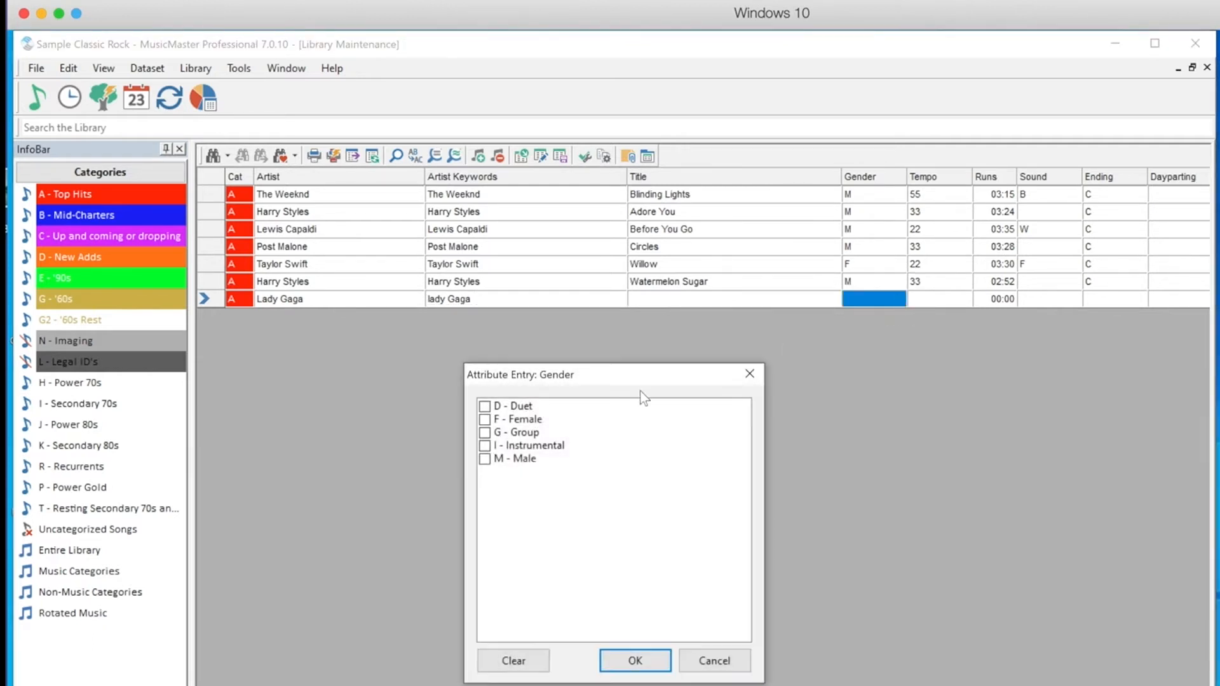
{"action": "left_click", "coordinate": [486, 420]}
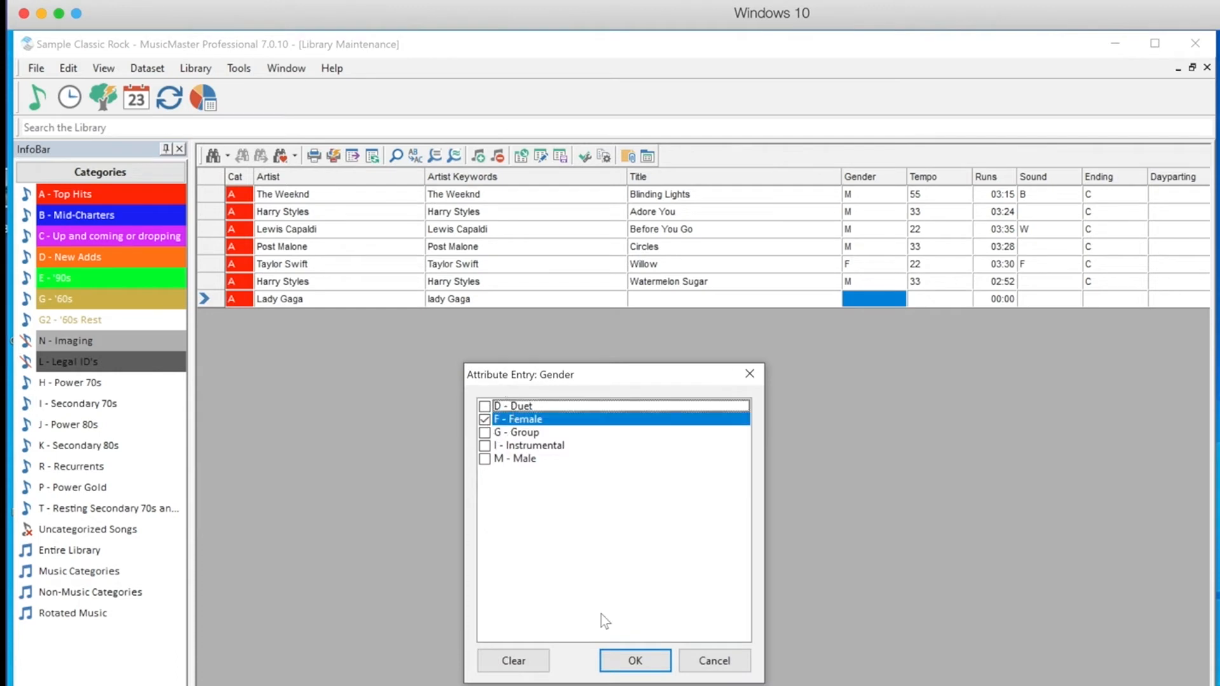
{"action": "left_click", "coordinate": [634, 661]}
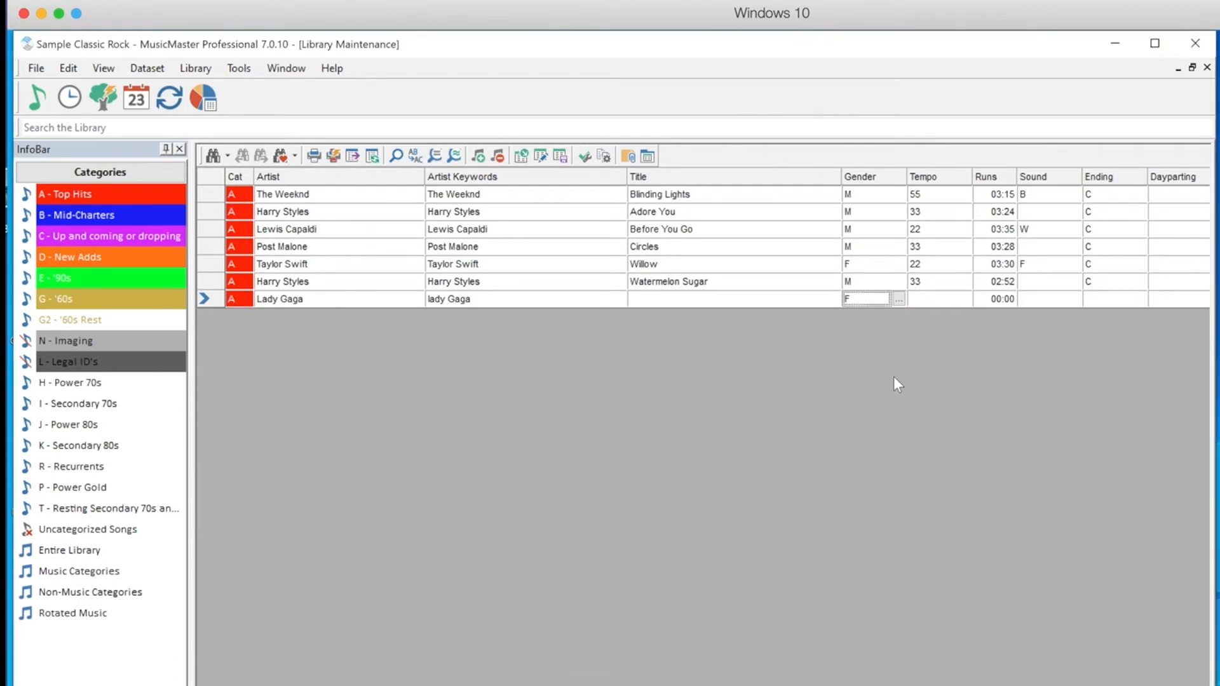
Step: Set the Tempo of the Lady Gaga row to 1 - Slow for the first value and 5 - Very Fast for the second
{"action": "left_click", "coordinate": [953, 299]}
{"action": "left_click", "coordinate": [967, 299]}
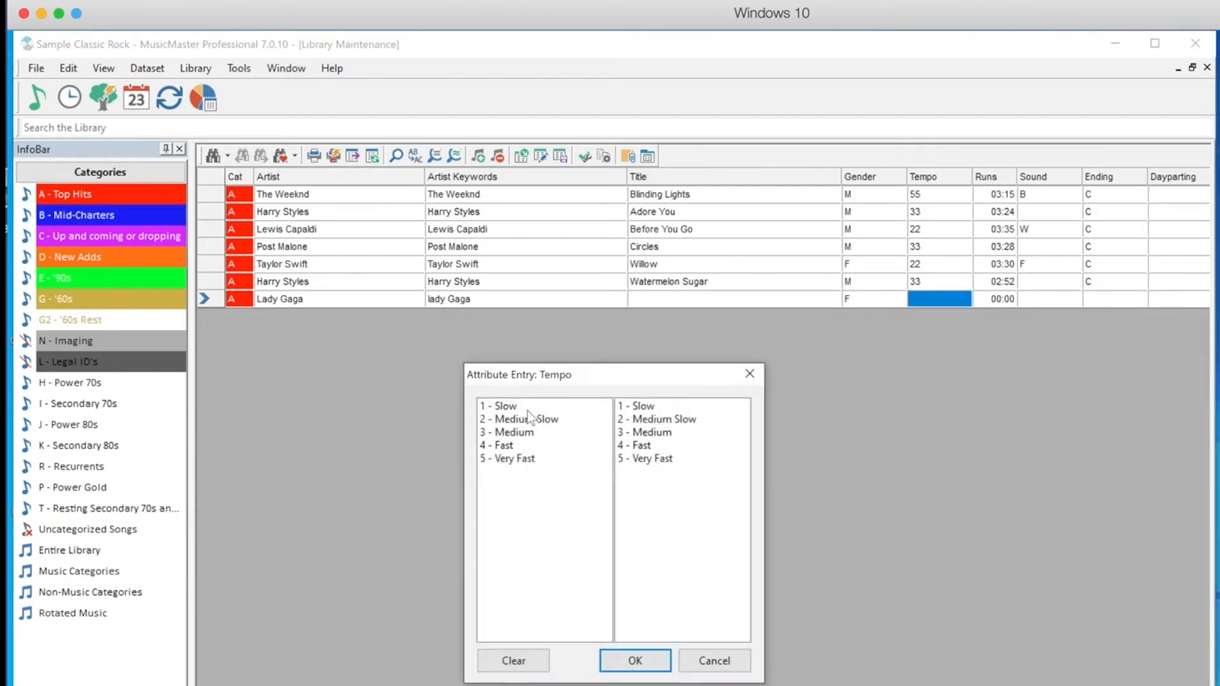
{"action": "left_click", "coordinate": [520, 407]}
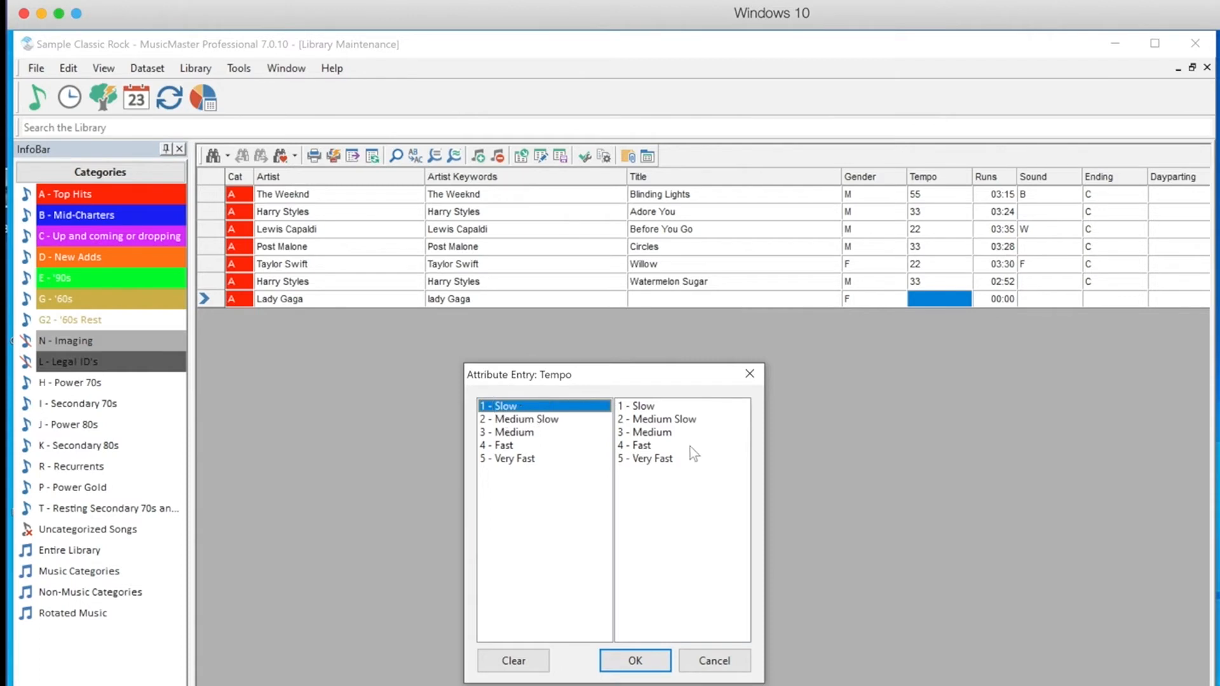
{"action": "left_click", "coordinate": [669, 461]}
{"action": "left_click", "coordinate": [655, 661]}
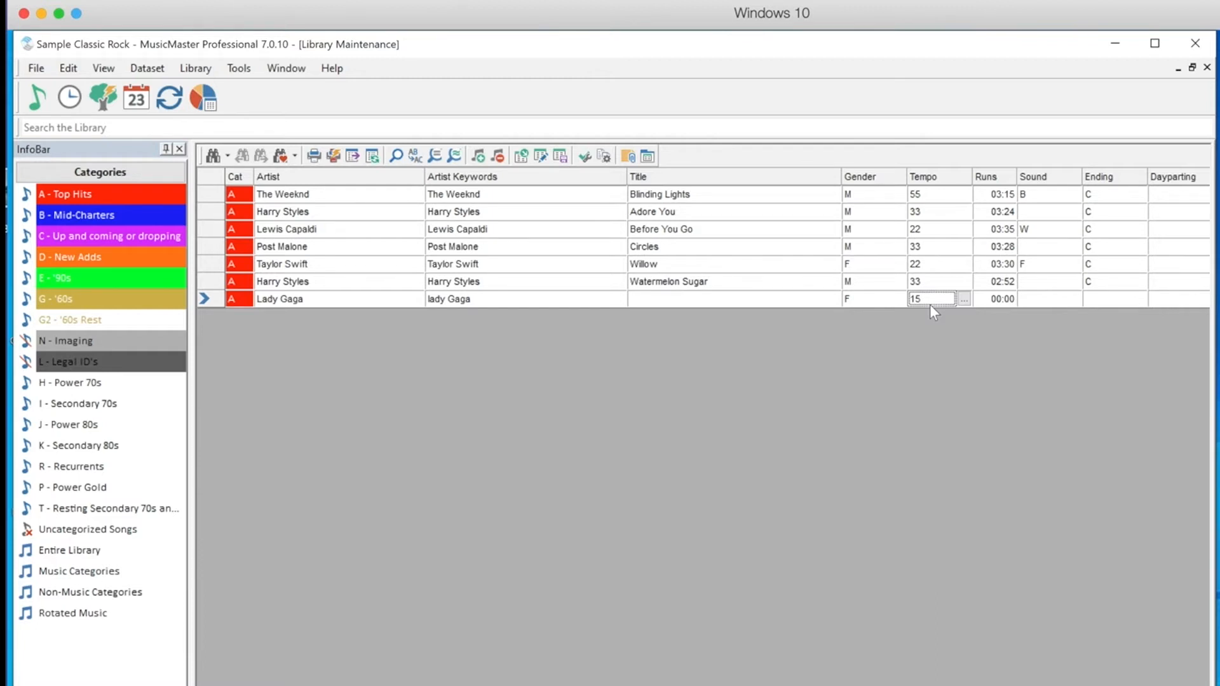
Step: Set the run time of the Lady Gaga row to 00:10
{"action": "left_click", "coordinate": [1006, 297]}
{"action": "type", "text": "10"}
{"action": "key", "text": "Return"}
{"action": "key", "text": "Tab"}
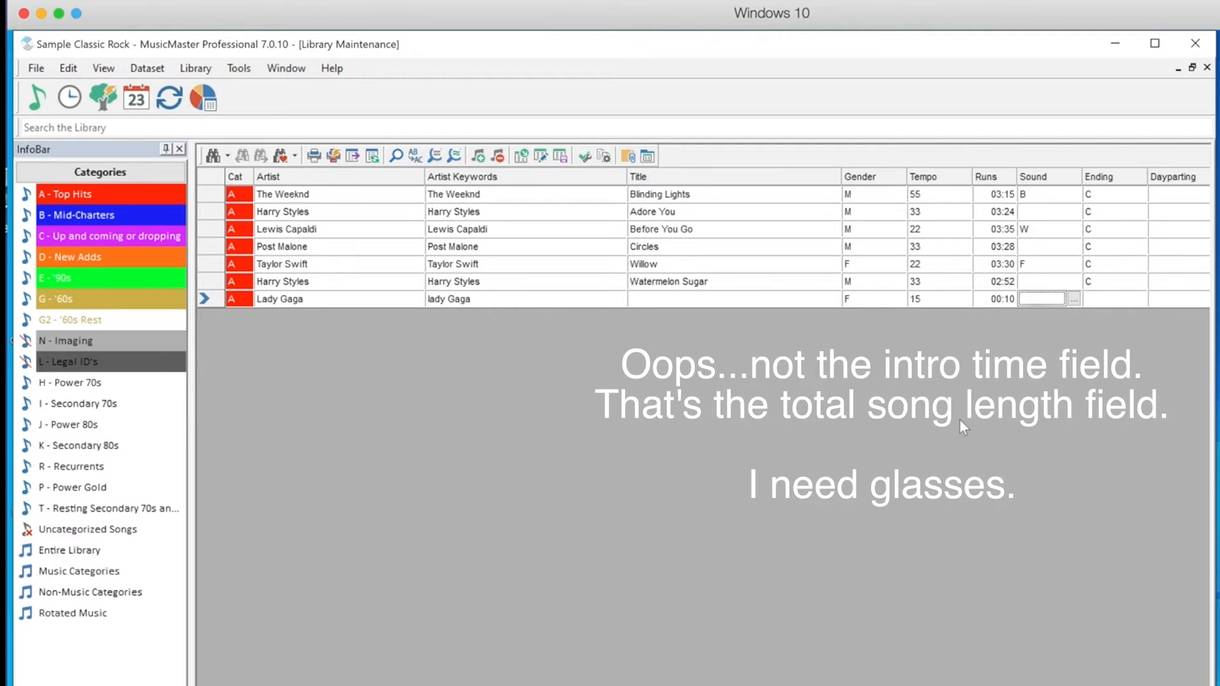
Step: Set the Sound attribute of the Lady Gaga row to P - Pop NO Label
{"action": "left_click", "coordinate": [1075, 298]}
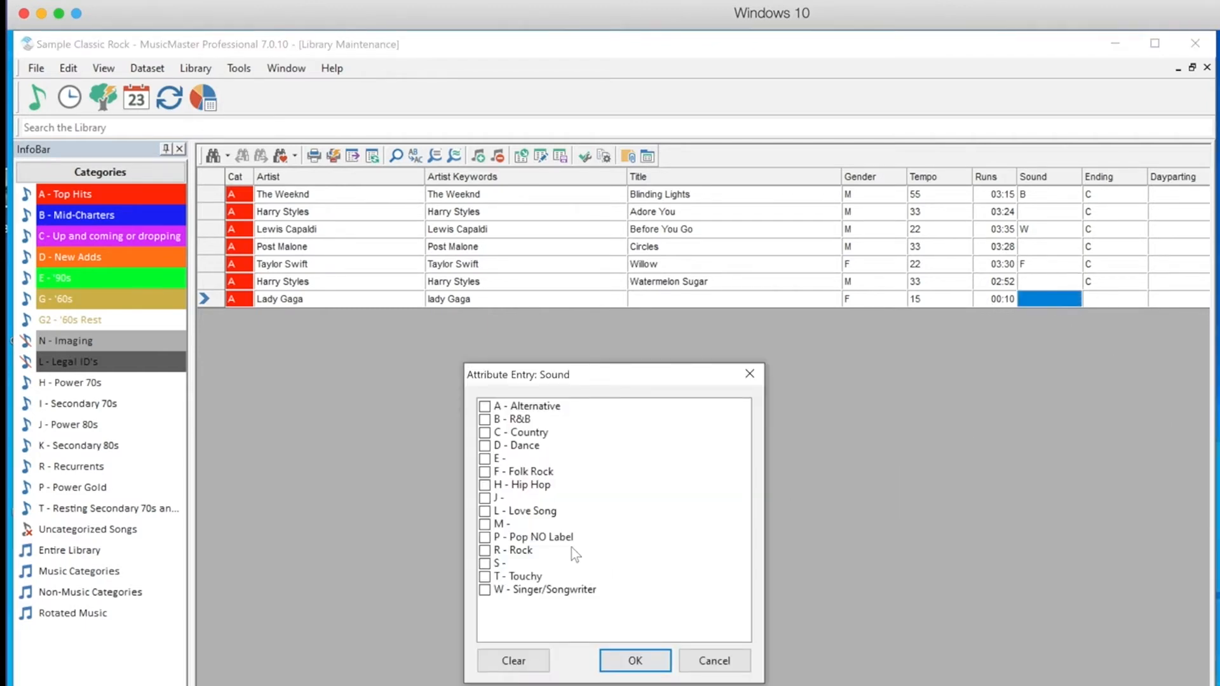
{"action": "left_click", "coordinate": [484, 538]}
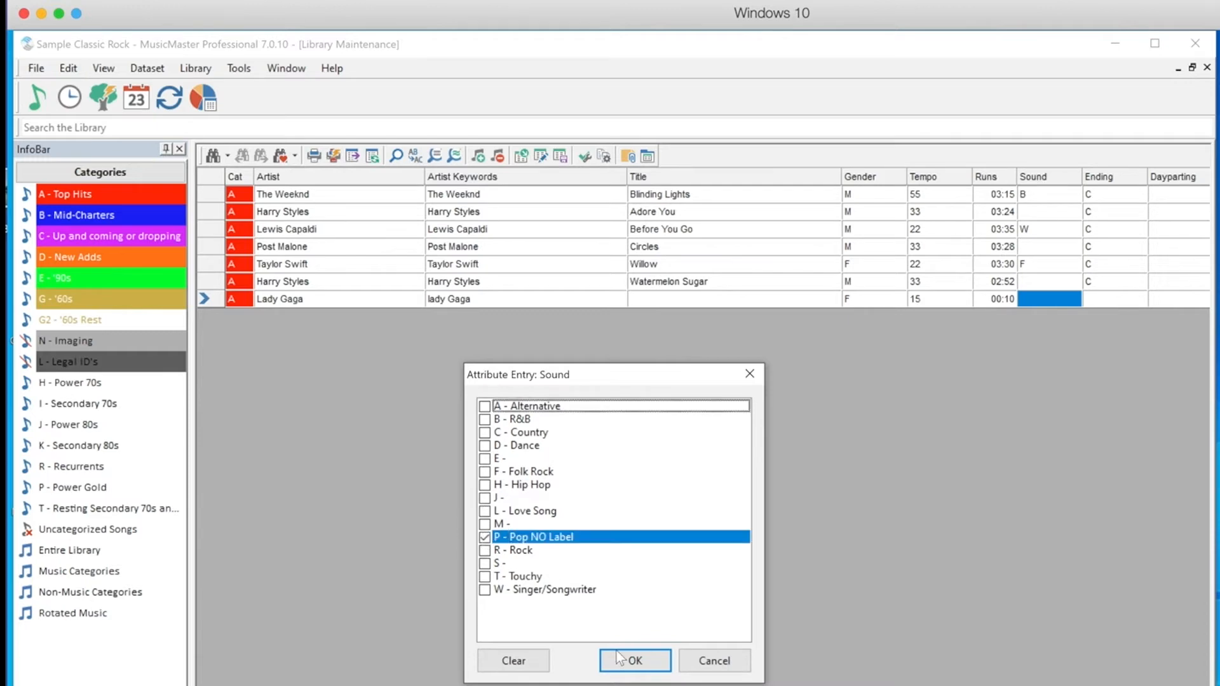
{"action": "left_click", "coordinate": [639, 661]}
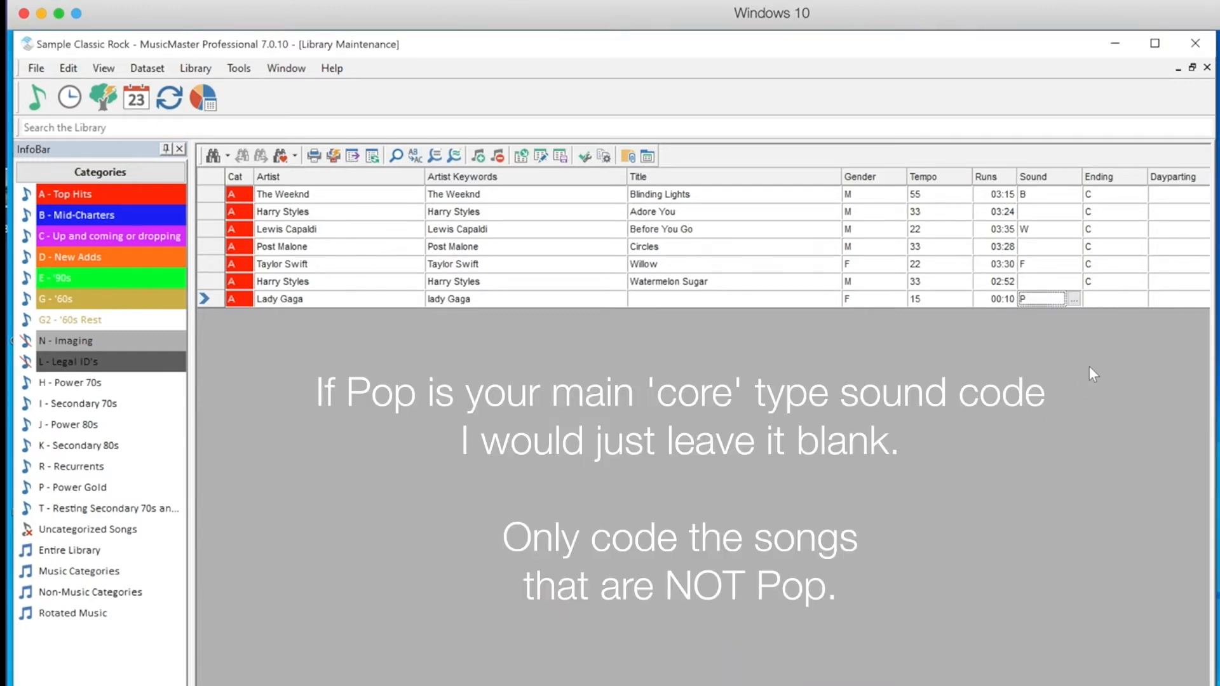
Step: Enter F as the Ending value of the Lady Gaga row
{"action": "left_click", "coordinate": [1109, 300]}
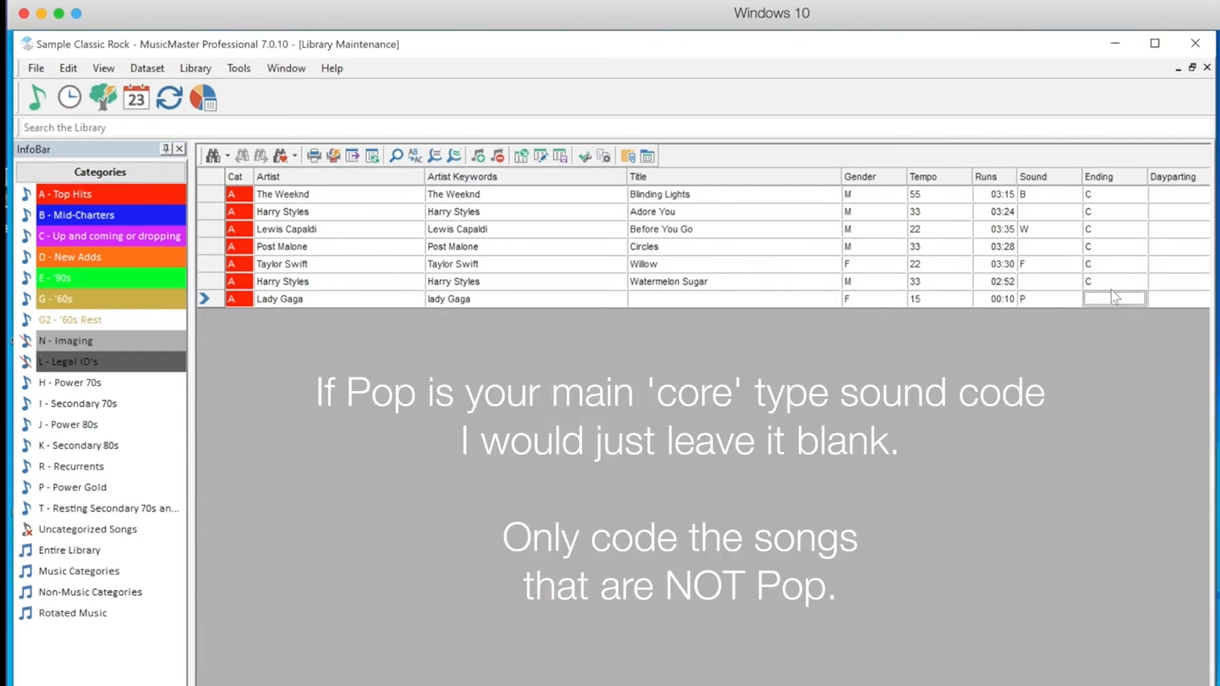
{"action": "left_click", "coordinate": [1139, 297]}
{"action": "type", "text": "F"}
{"action": "key", "text": "Tab"}
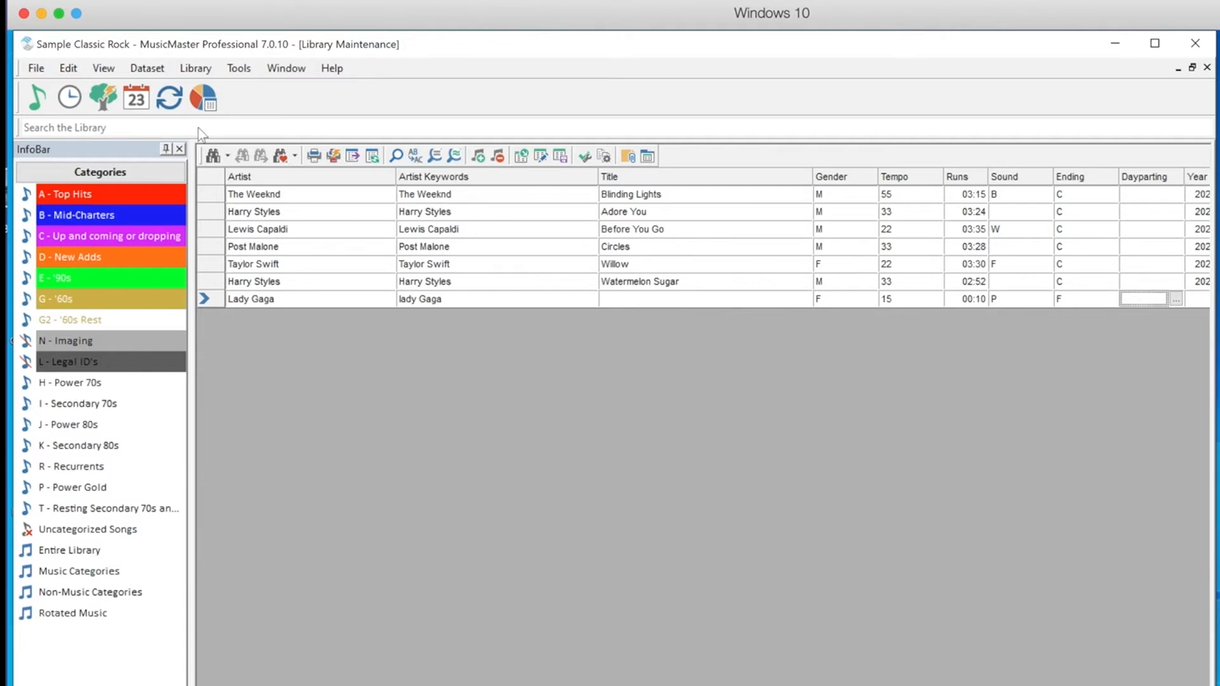
Step: Add one blank new song to the A - Top Hits category
{"action": "left_click", "coordinate": [147, 69]}
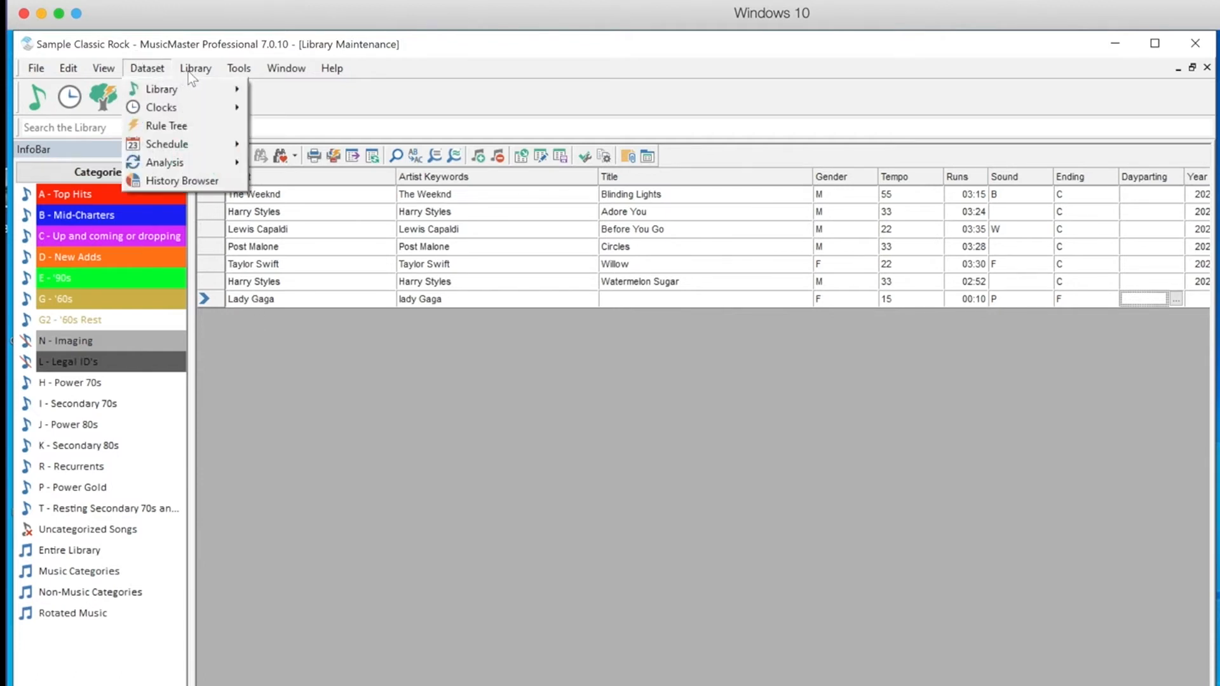
{"action": "mouse_move", "coordinate": [169, 93]}
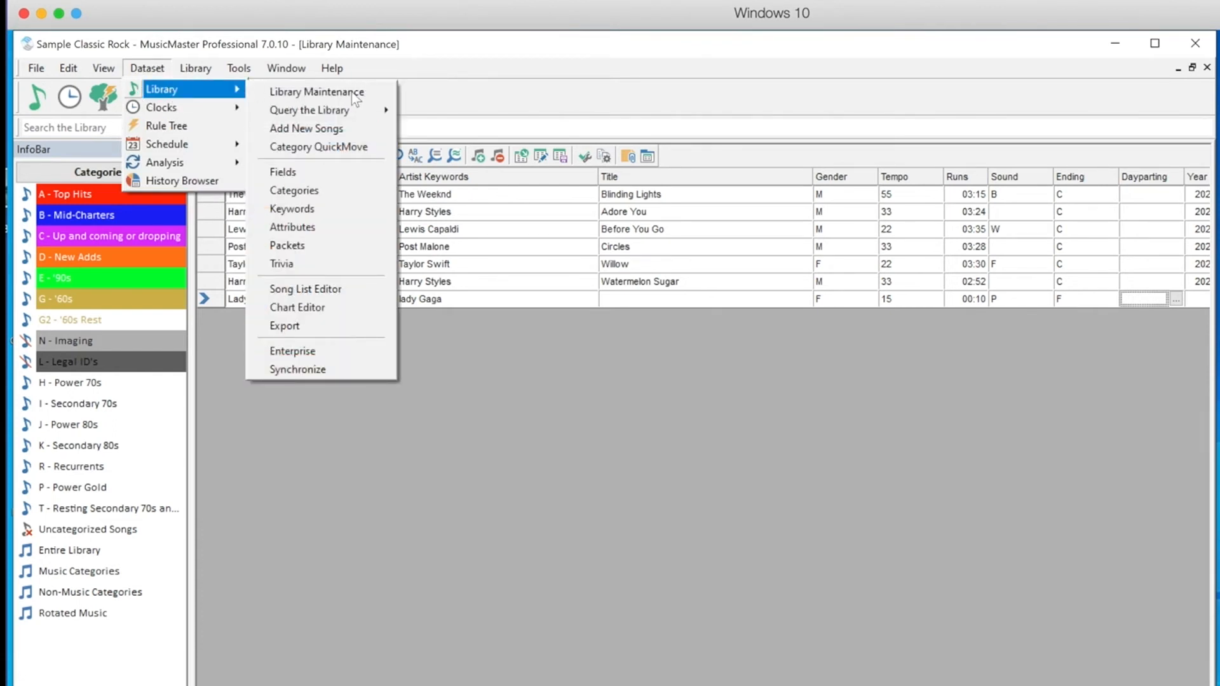
{"action": "left_click", "coordinate": [326, 129]}
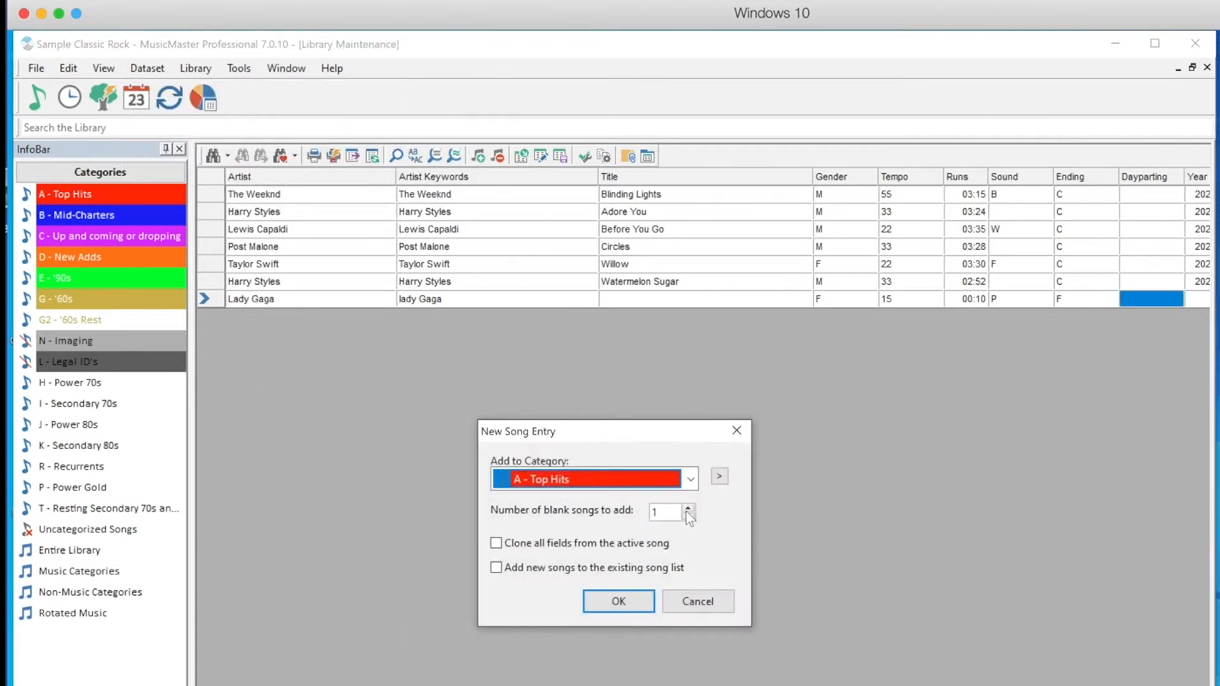
{"action": "left_click", "coordinate": [647, 604]}
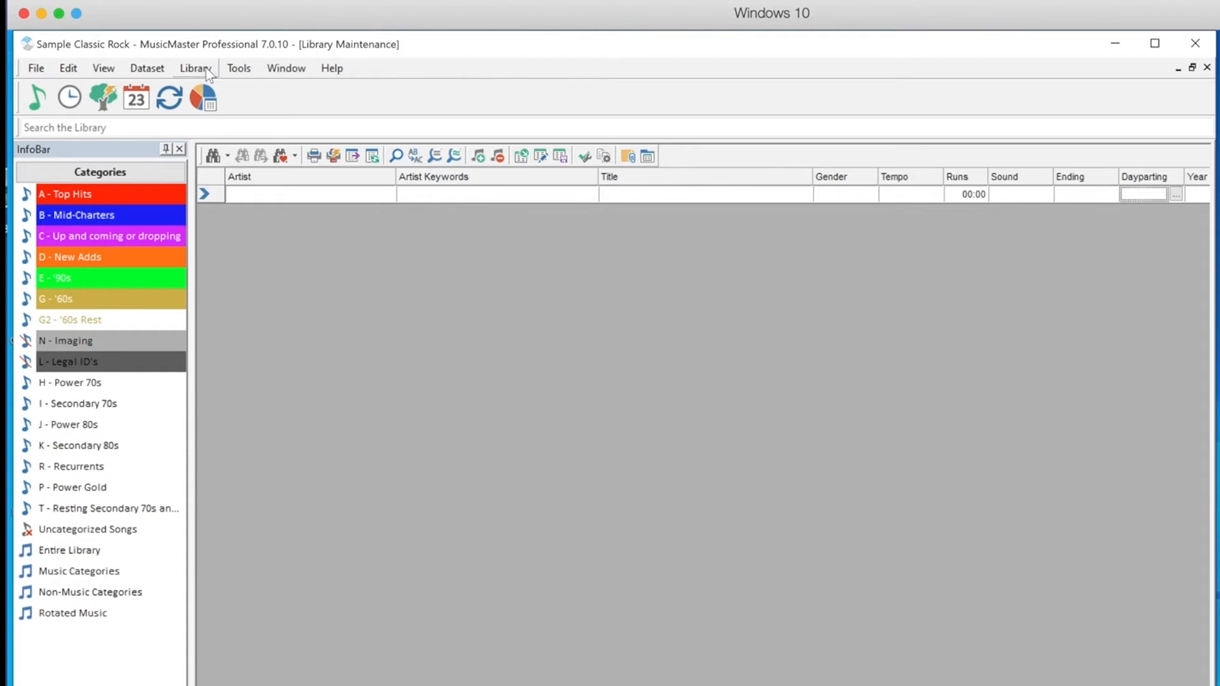
Step: Look through the library's field list in the Database Field Editor and close the editor
{"action": "left_click", "coordinate": [159, 71]}
{"action": "mouse_move", "coordinate": [210, 89]}
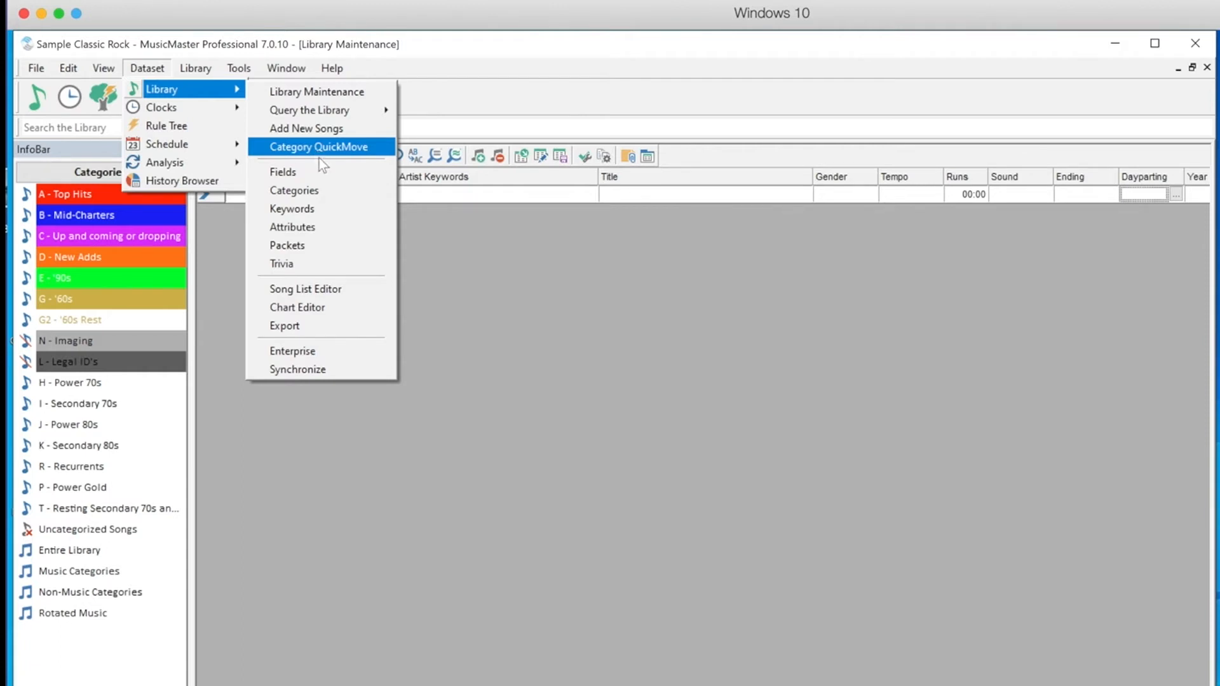
{"action": "left_click", "coordinate": [321, 184]}
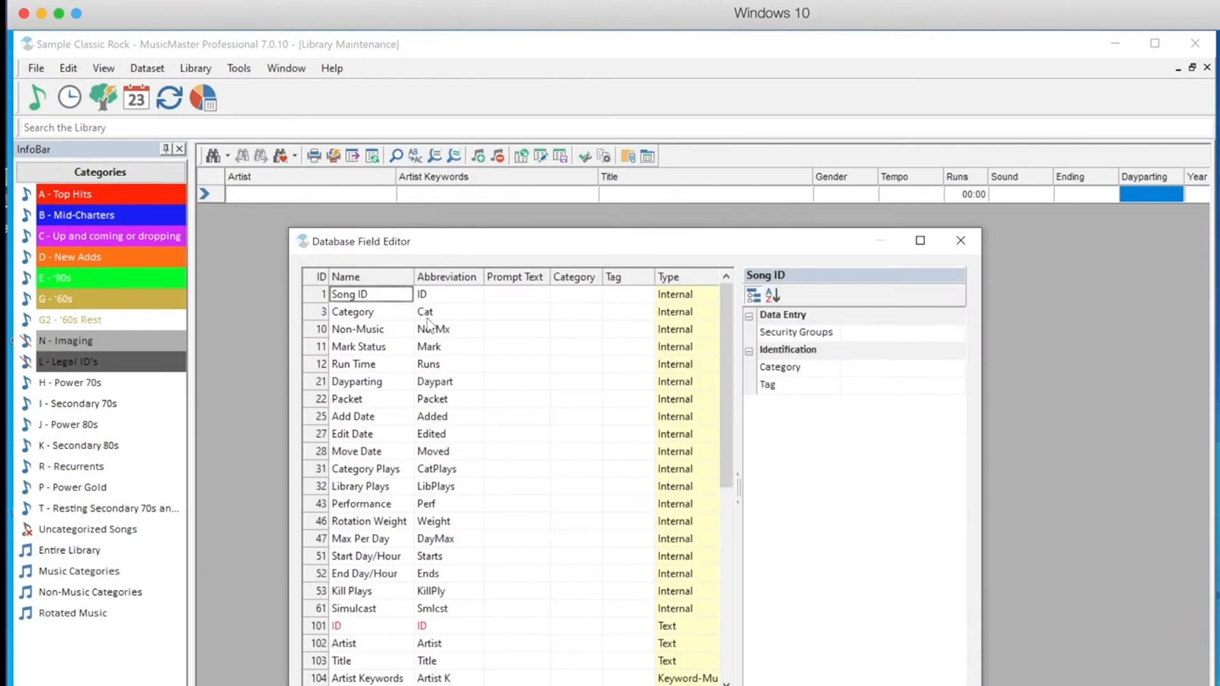
{"action": "scroll", "coordinate": [430, 328], "scroll_direction": "down", "scroll_amount": 7}
{"action": "scroll", "coordinate": [430, 327], "scroll_direction": "up", "scroll_amount": 7}
{"action": "scroll", "coordinate": [523, 441], "scroll_direction": "down", "scroll_amount": 8}
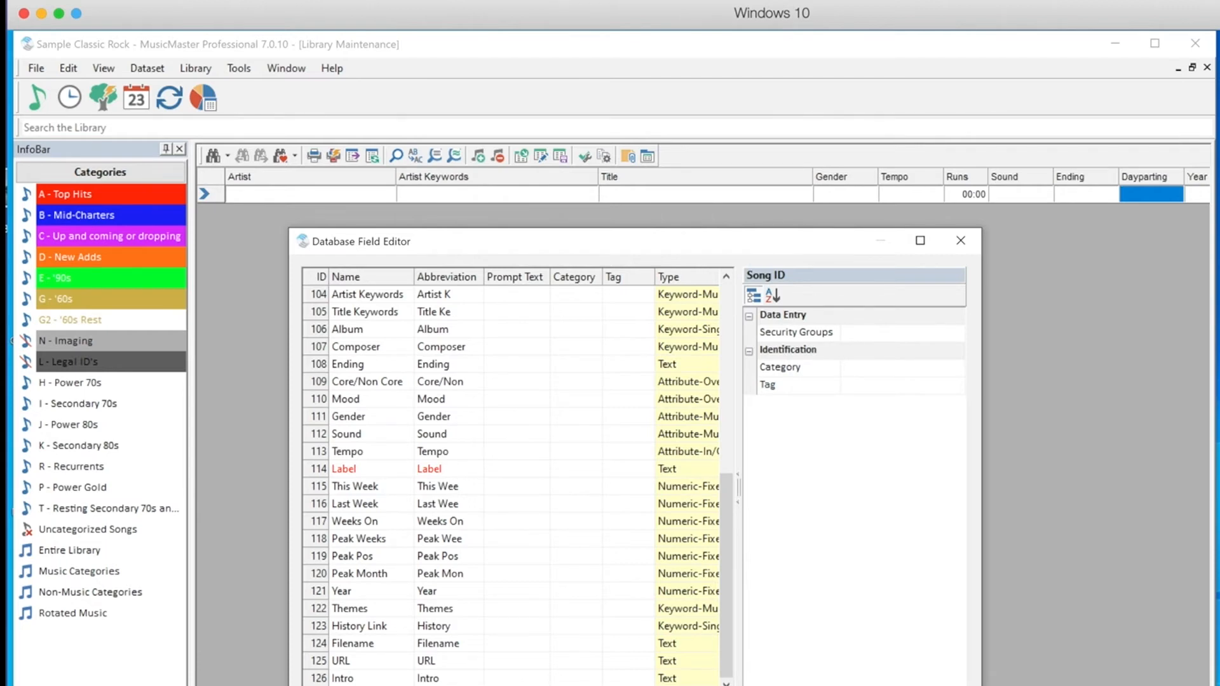
{"action": "key", "text": "Escape"}
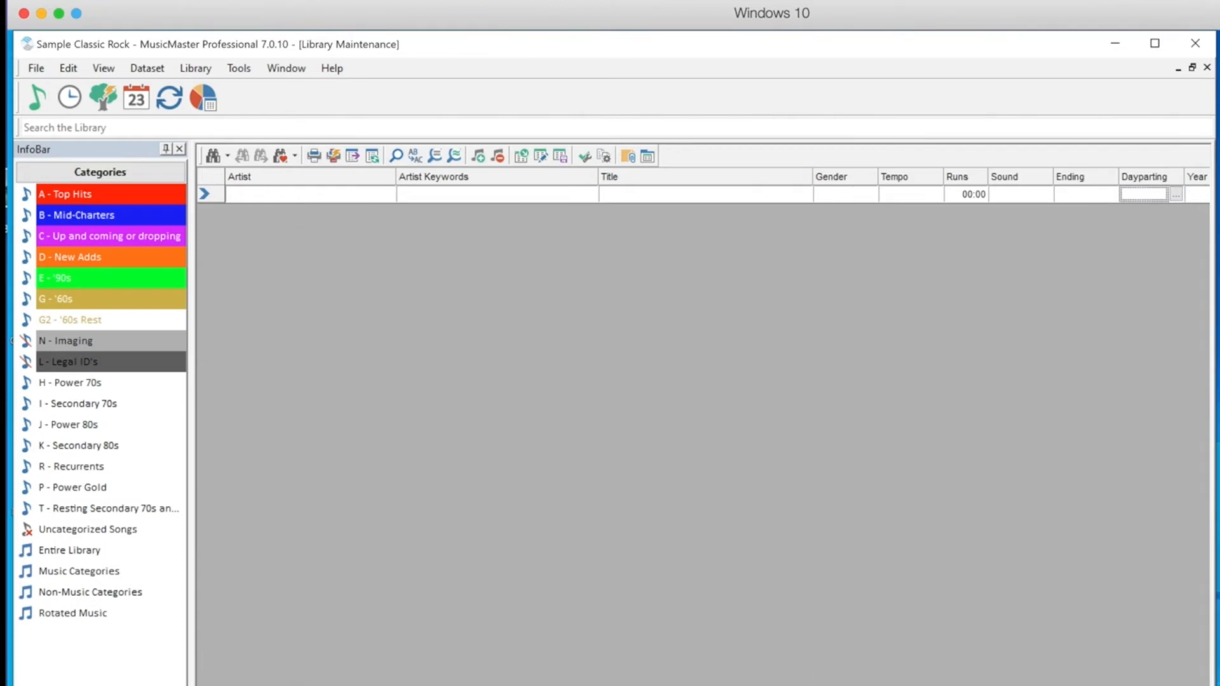
Step: Open the Category Editor and look through the list of song categories
{"action": "left_click", "coordinate": [147, 68]}
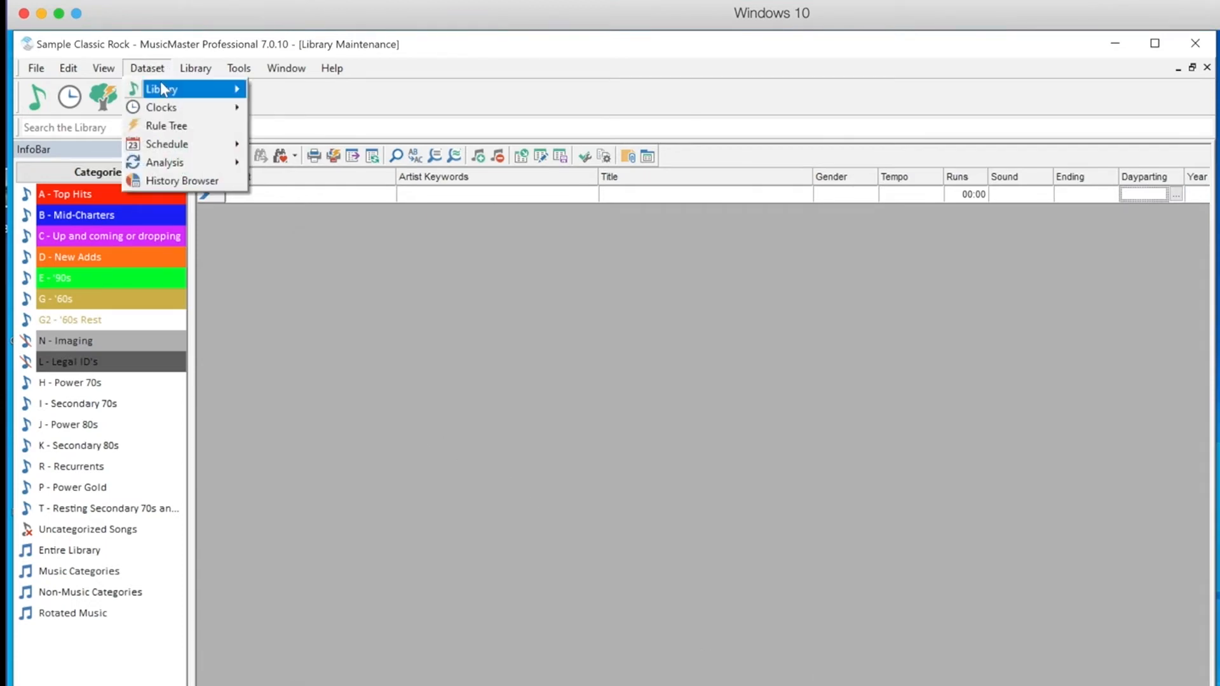
{"action": "mouse_move", "coordinate": [169, 94]}
{"action": "left_click", "coordinate": [321, 190]}
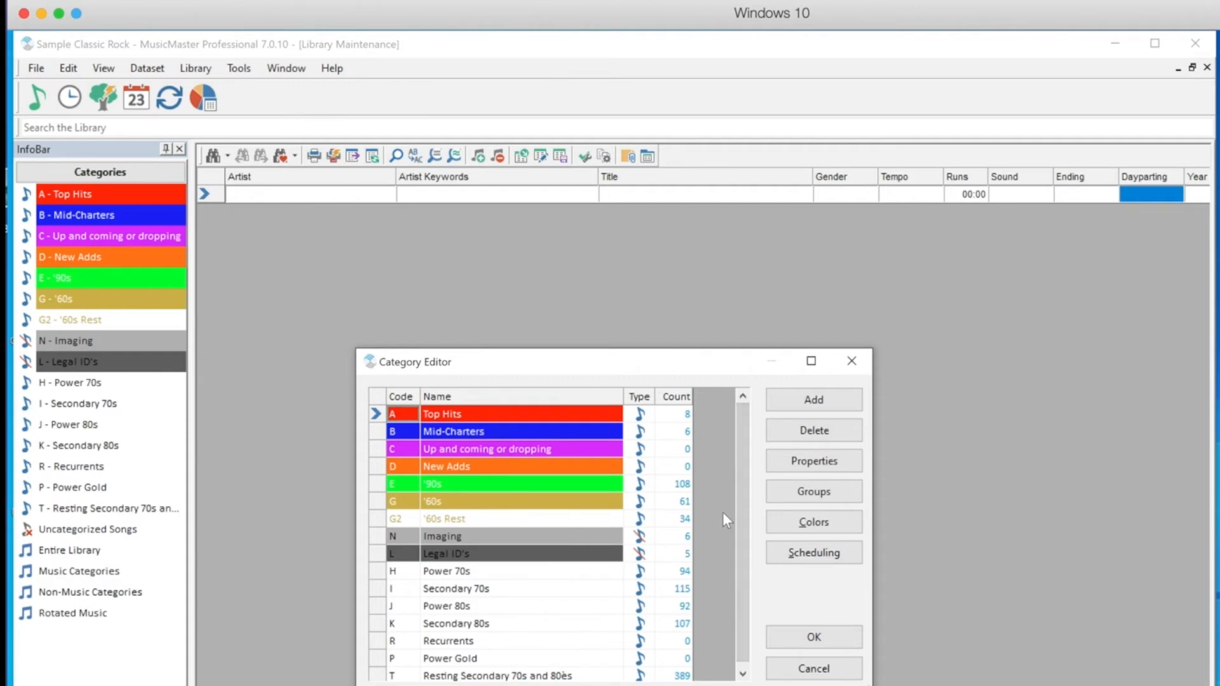
{"action": "scroll", "coordinate": [608, 533], "scroll_direction": "down", "scroll_amount": 1}
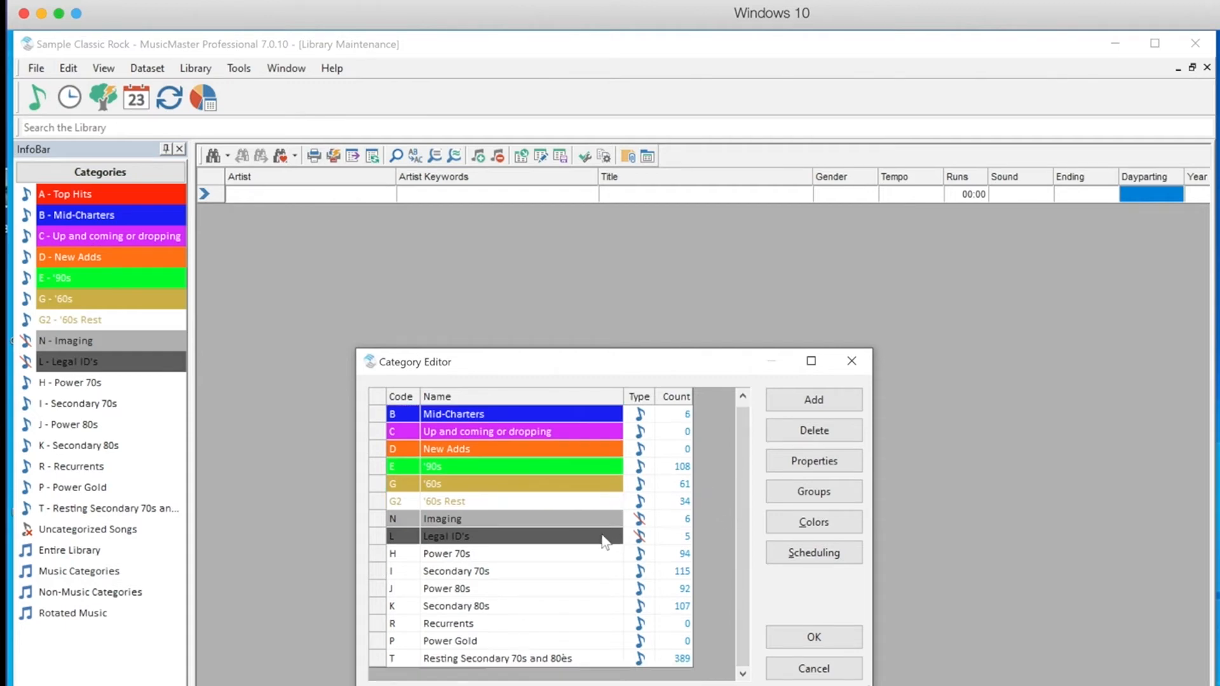
{"action": "scroll", "coordinate": [606, 542], "scroll_direction": "up", "scroll_amount": 1}
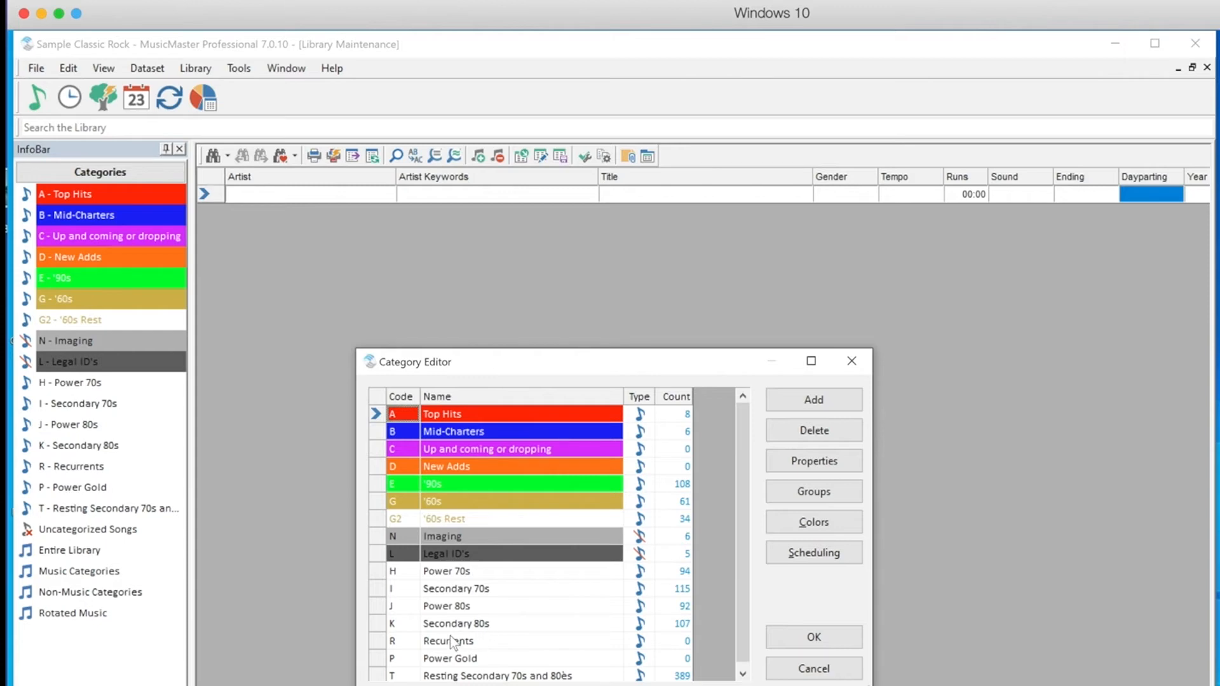
Step: Add a new category with code M, name Mushy Songs and type Music
{"action": "left_click", "coordinate": [845, 399]}
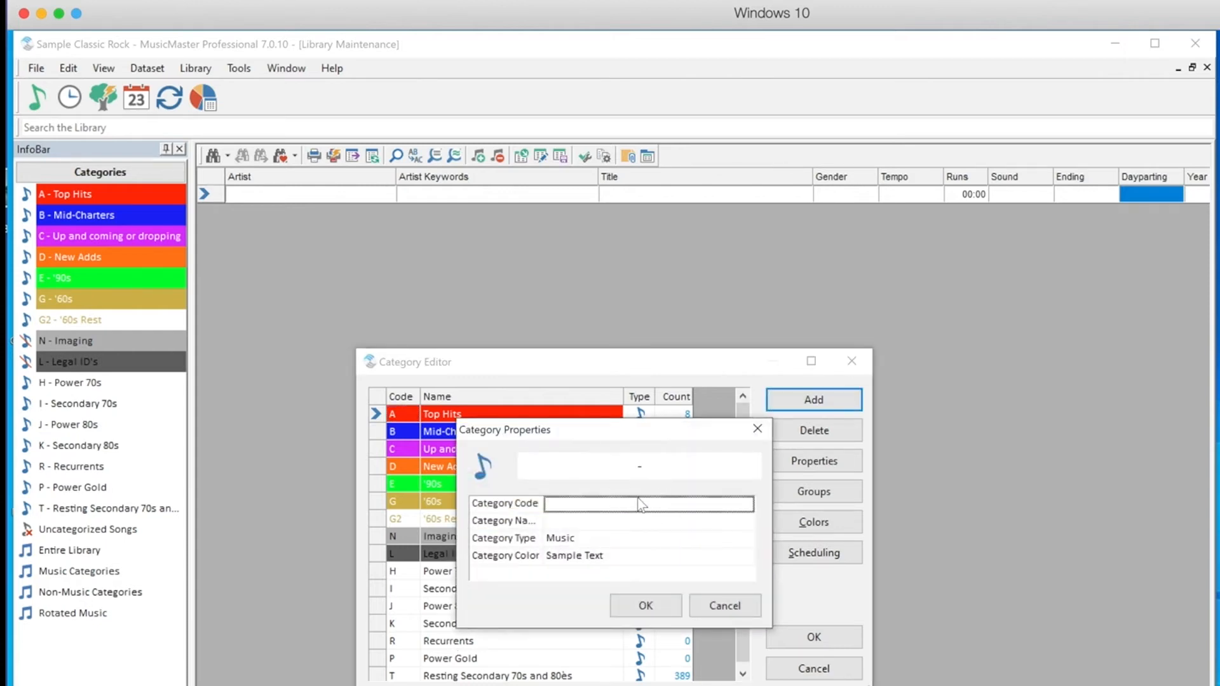
{"action": "type", "text": "M"}
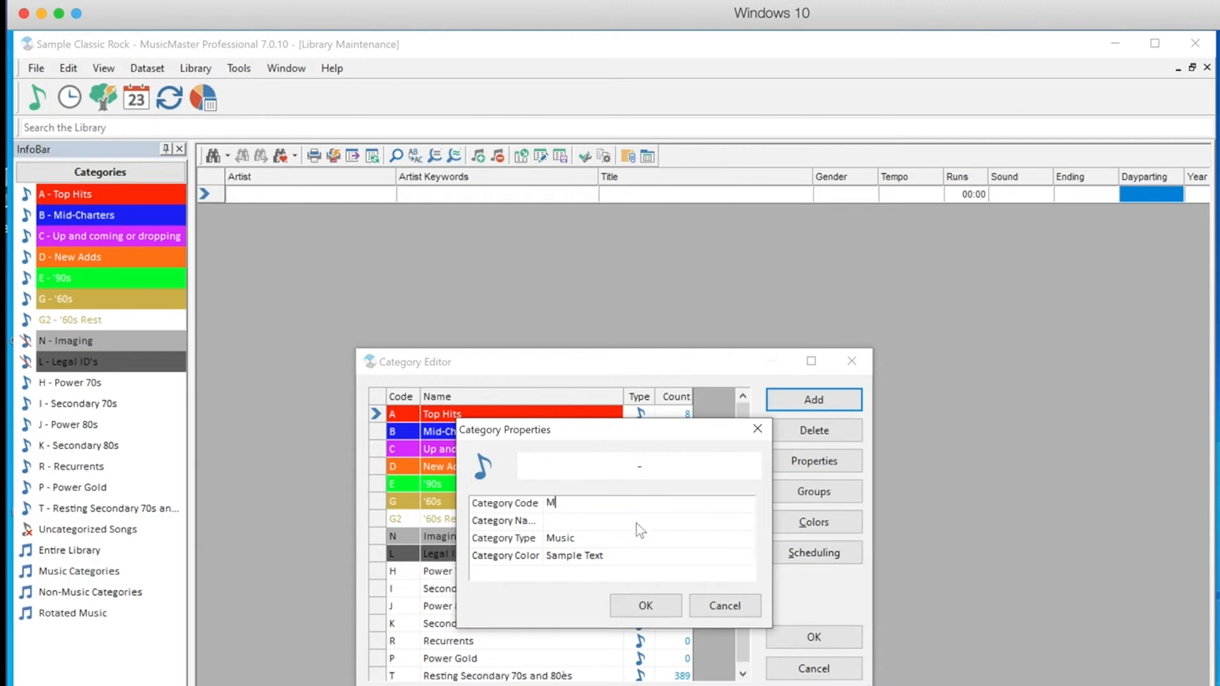
{"action": "left_click", "coordinate": [631, 521]}
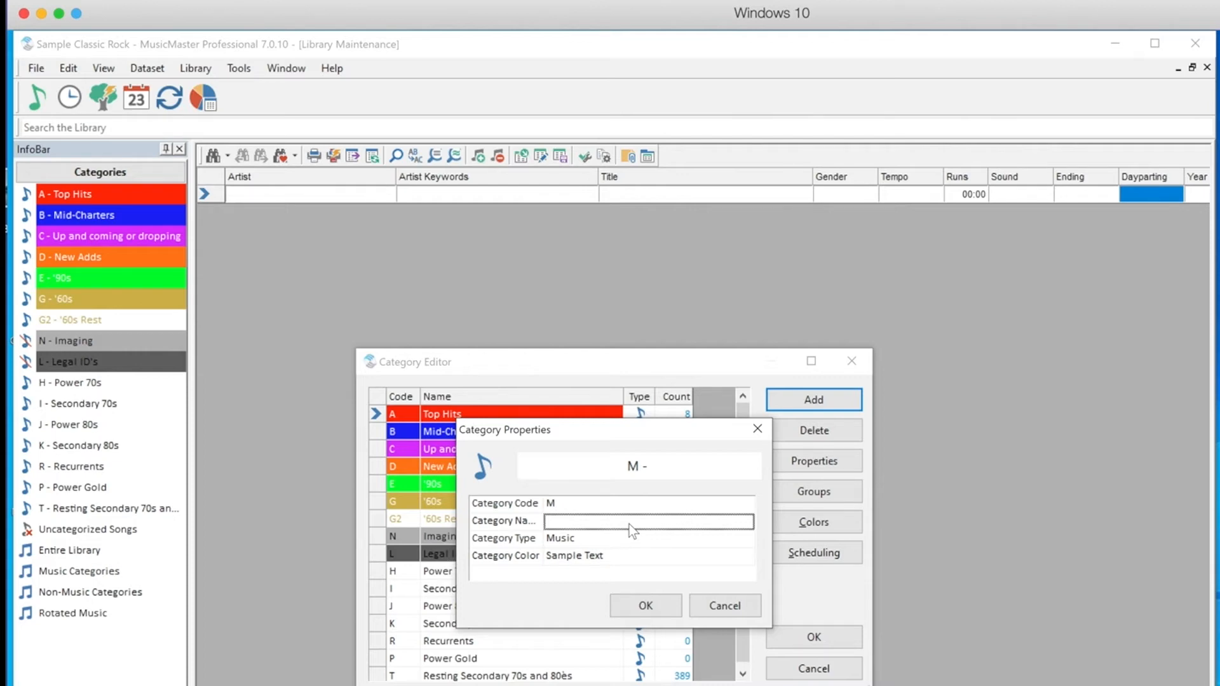
{"action": "type", "text": "M"}
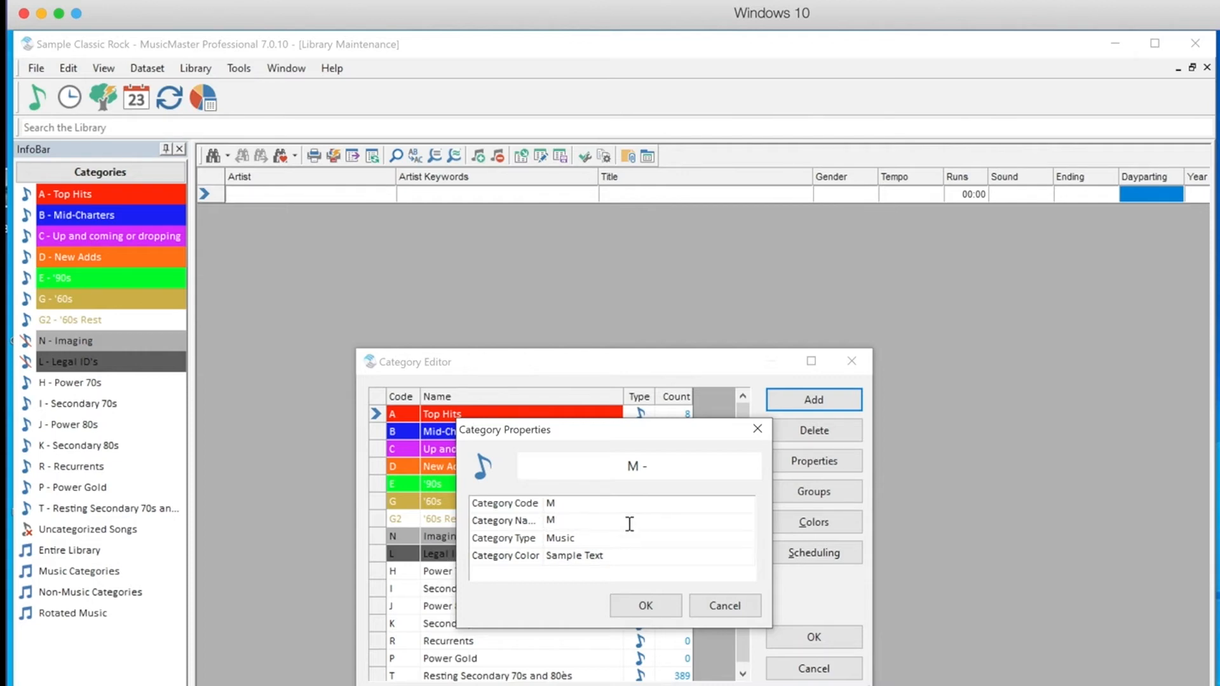
{"action": "type", "text": "ushy Solong"}
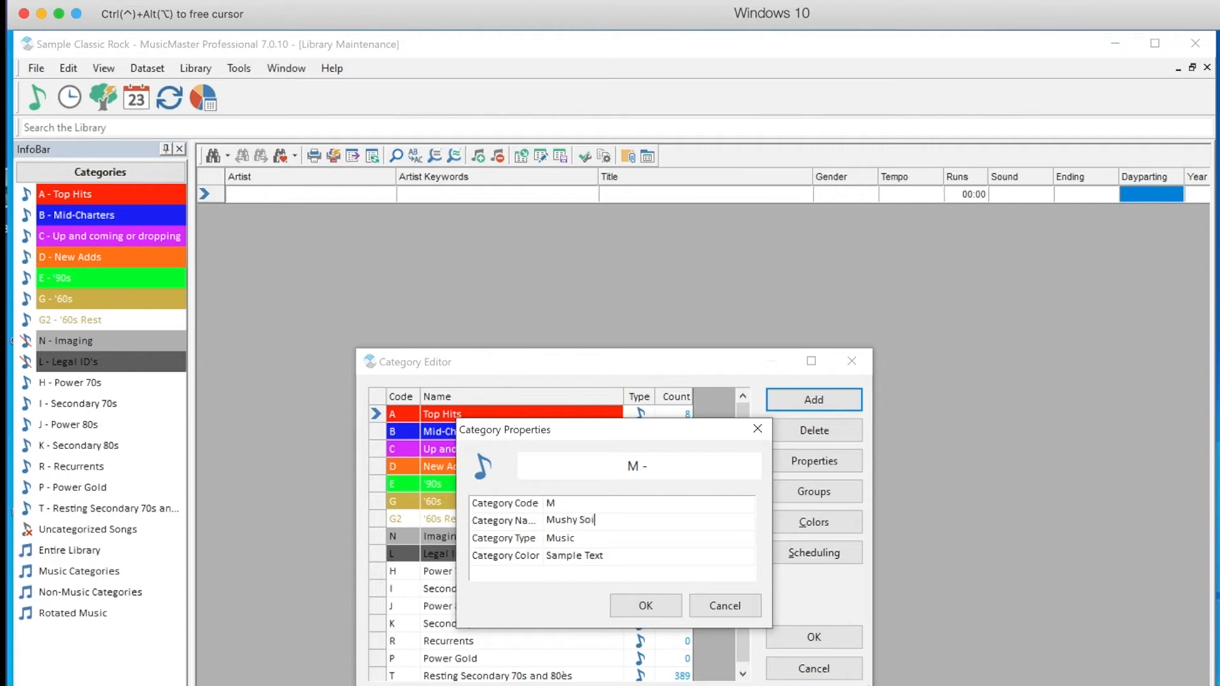
{"action": "key", "text": "BackSpace"}
{"action": "key", "text": "BackSpace"}
{"action": "key", "text": "BackSpace"}
{"action": "key", "text": "BackSpace"}
{"action": "type", "text": "ngs"}
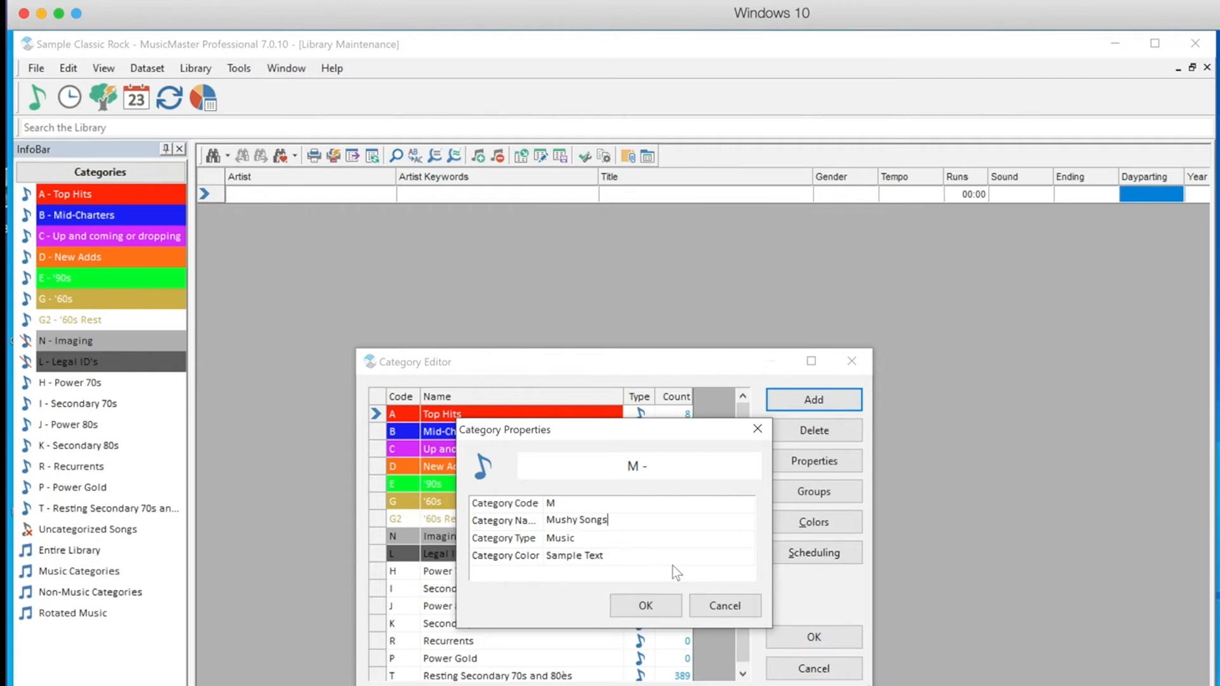
{"action": "left_click", "coordinate": [656, 604]}
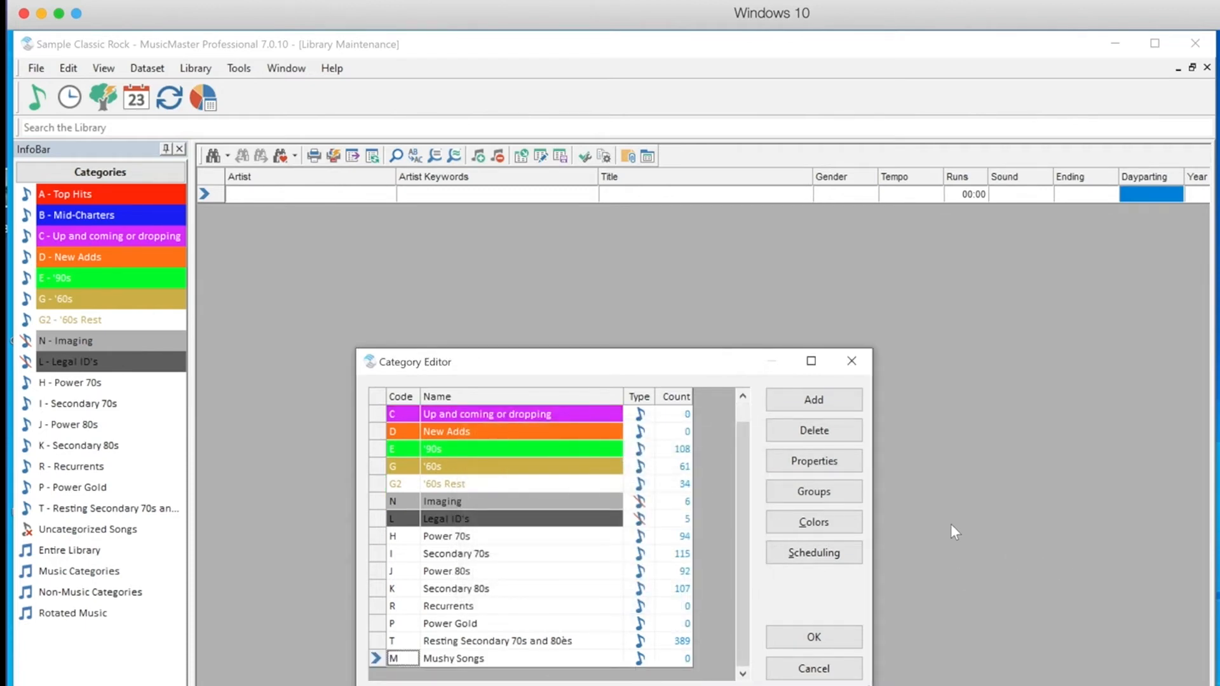
Step: Check the type options and color setting of the Mushy Songs category, and exit the Category Editor without saving the changes
{"action": "left_click", "coordinate": [541, 558]}
{"action": "left_click", "coordinate": [531, 594]}
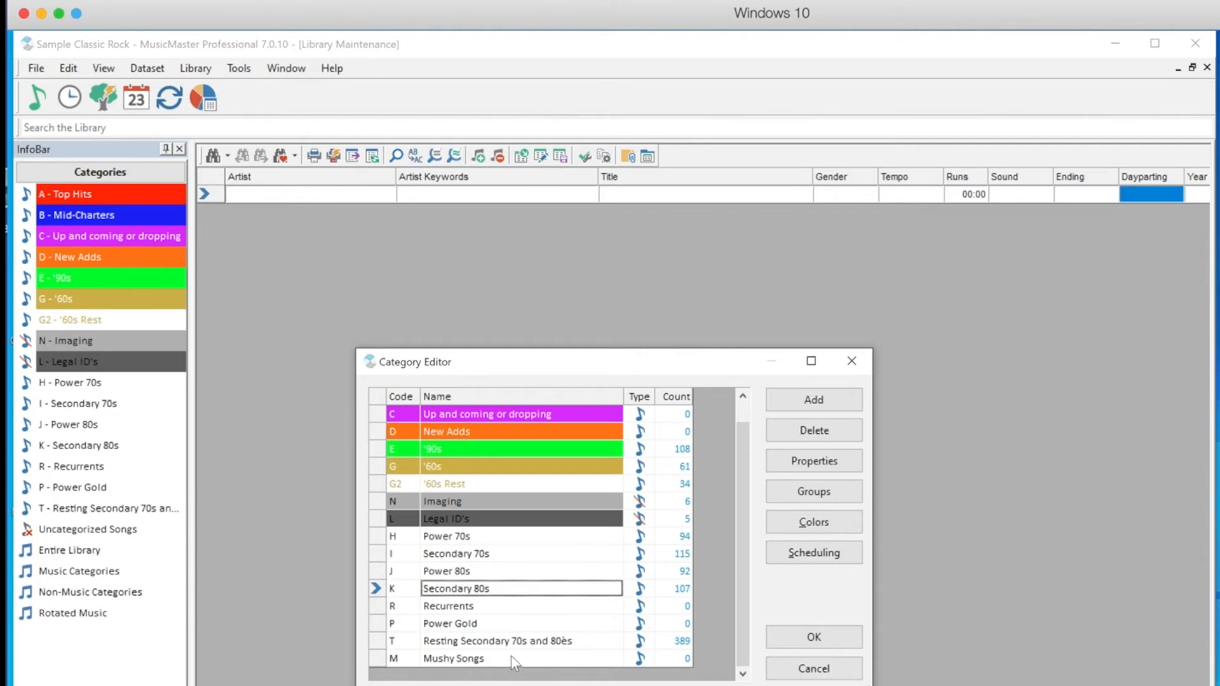
{"action": "double_click", "coordinate": [550, 657]}
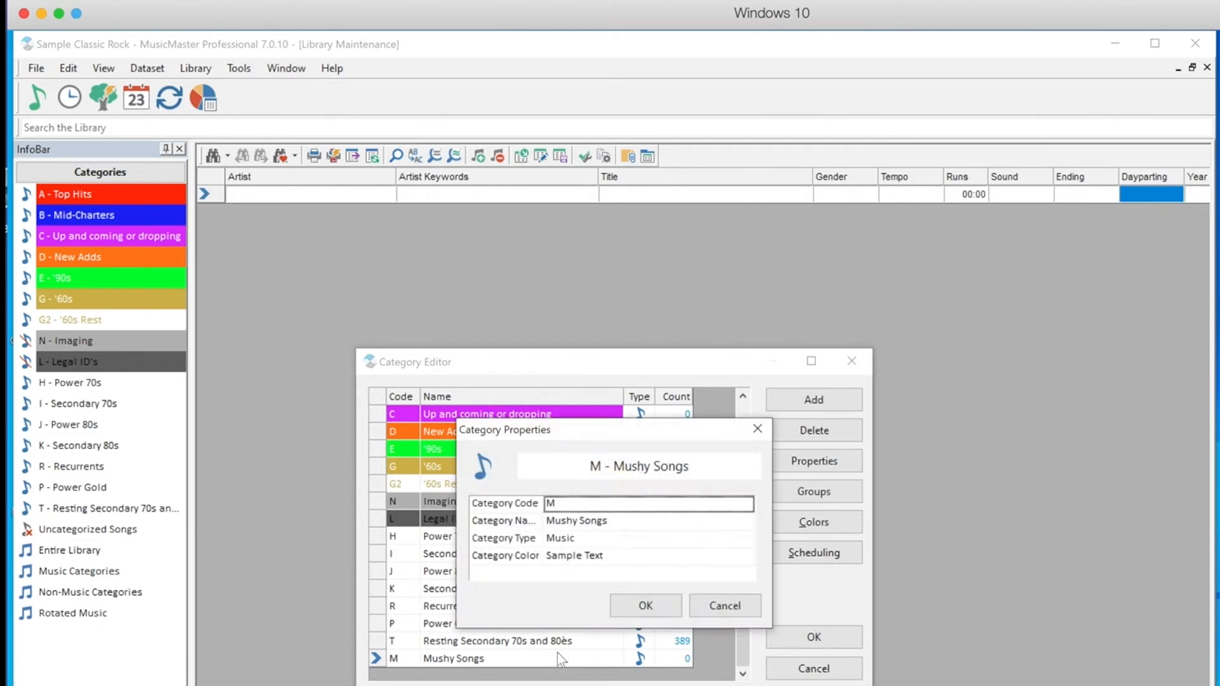
{"action": "left_click", "coordinate": [572, 539]}
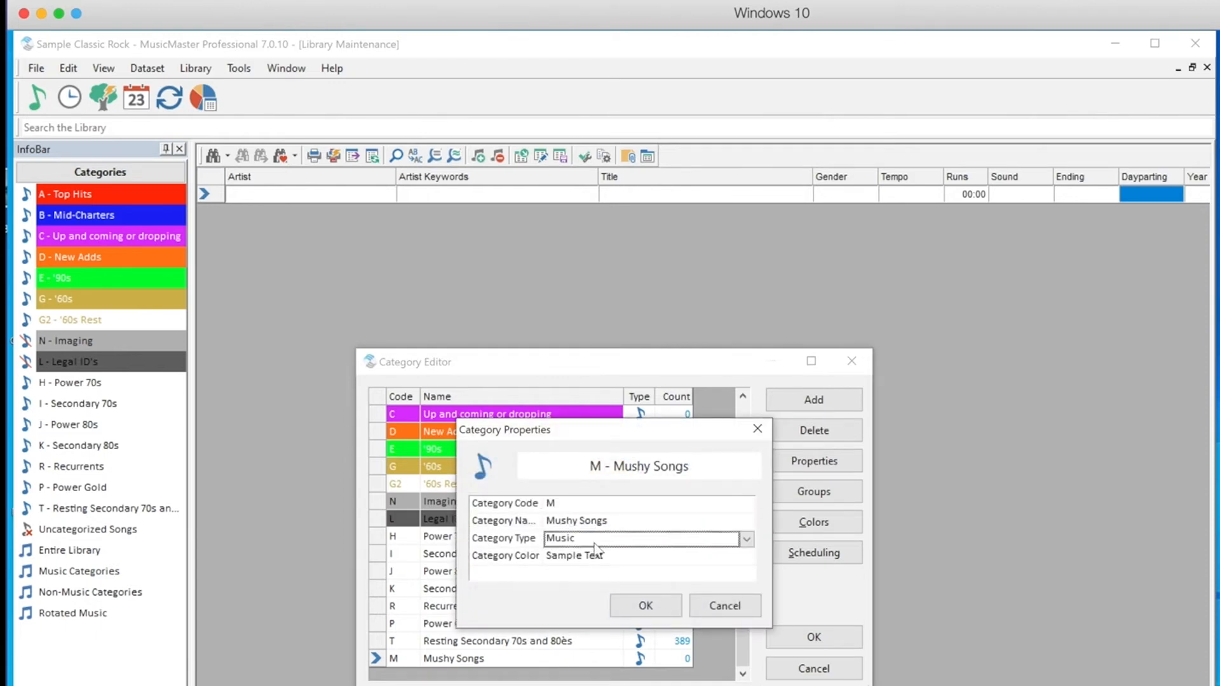
{"action": "left_click", "coordinate": [744, 539]}
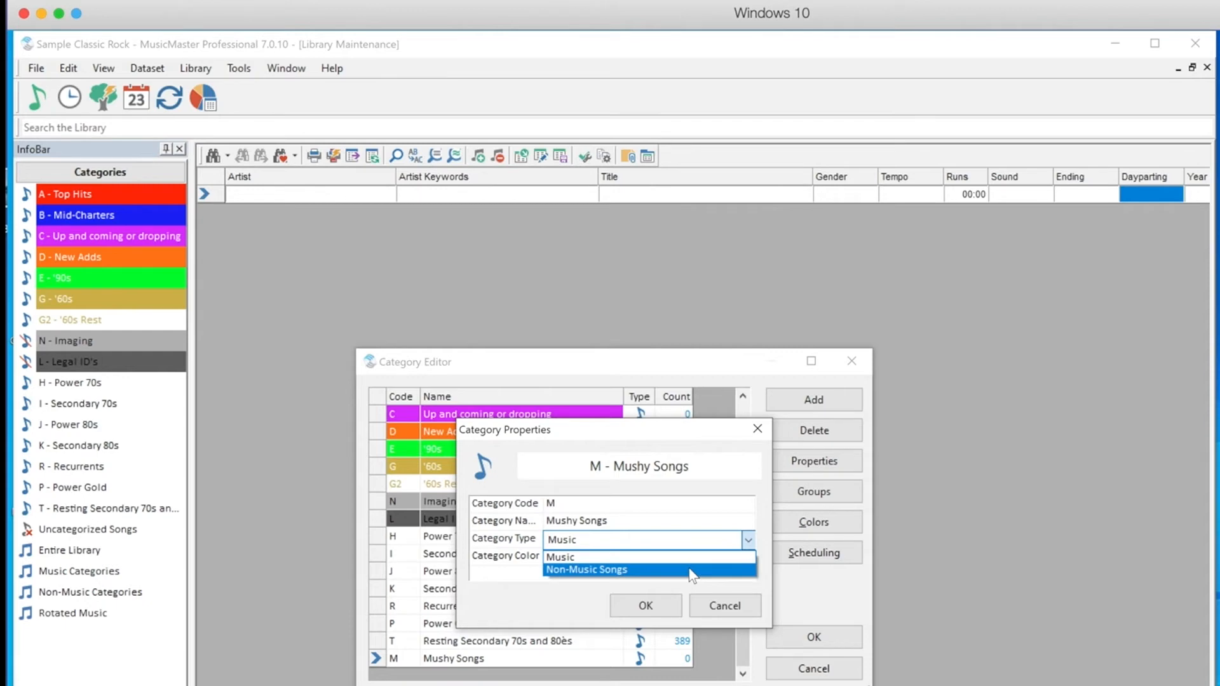
{"action": "left_click", "coordinate": [765, 528]}
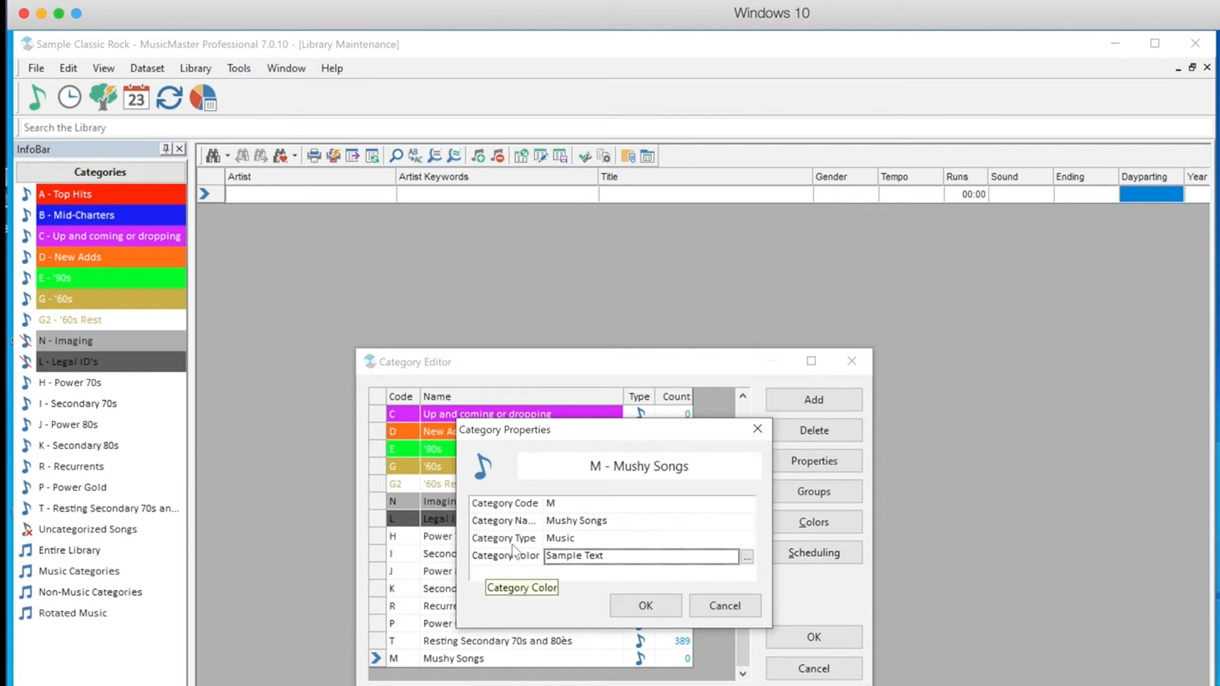
{"action": "left_click", "coordinate": [725, 607]}
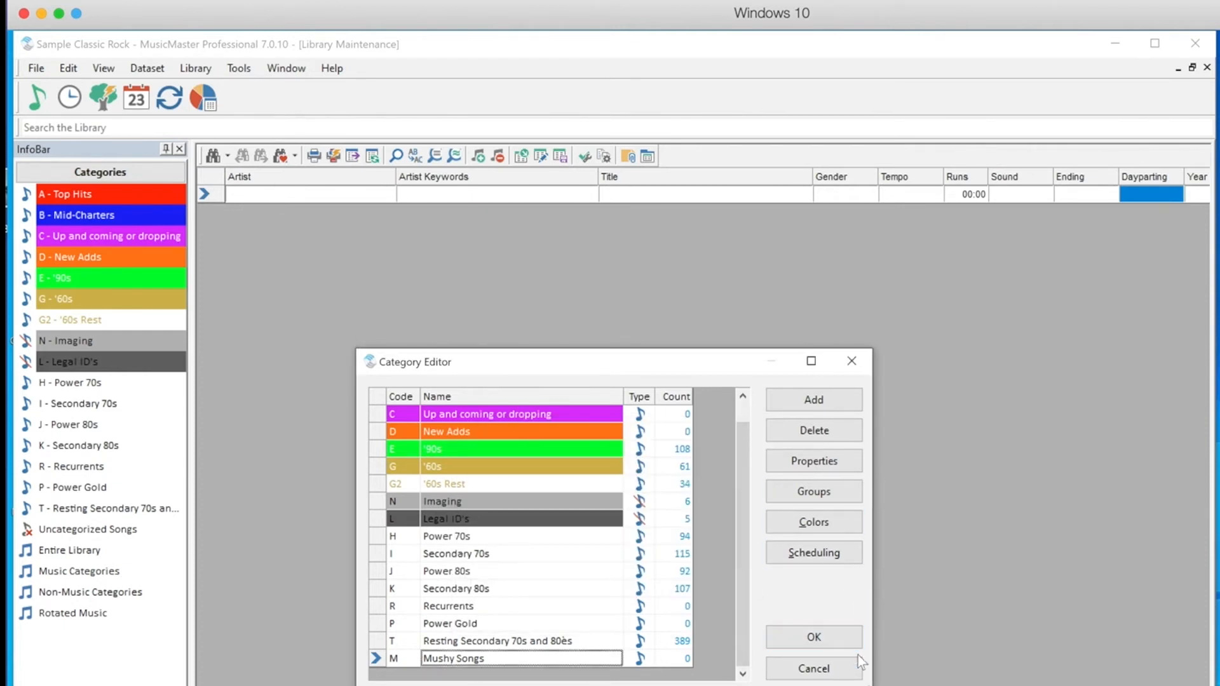
{"action": "left_click", "coordinate": [841, 673]}
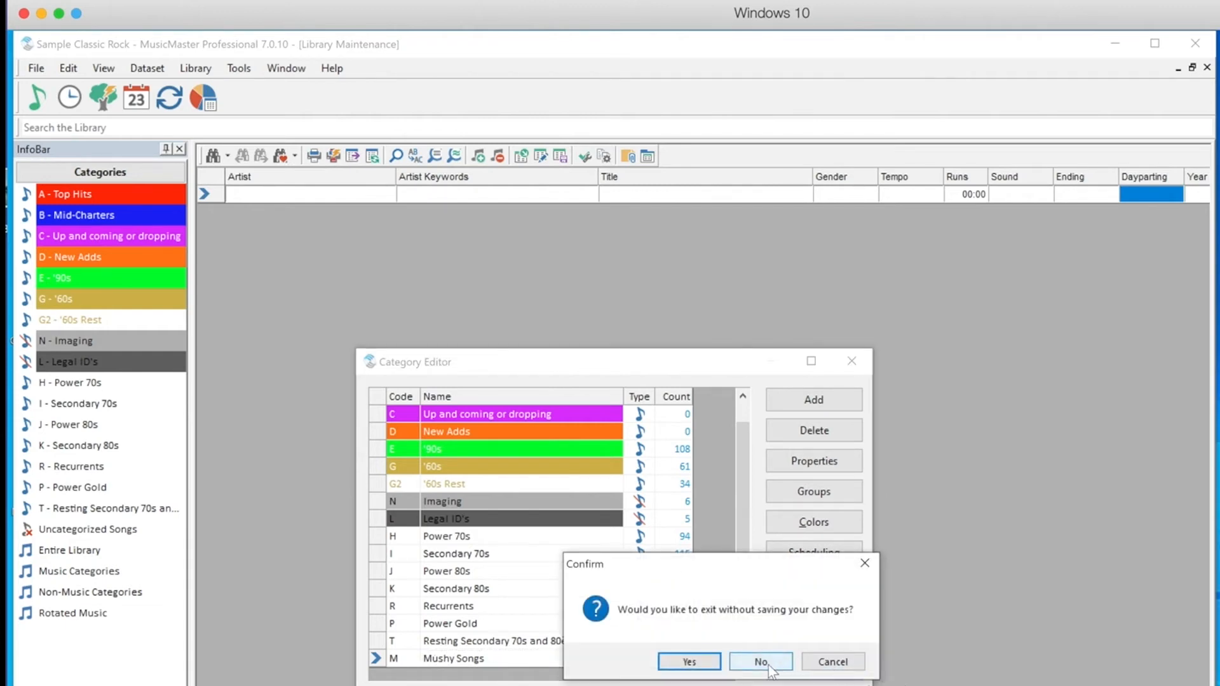
{"action": "left_click", "coordinate": [693, 661]}
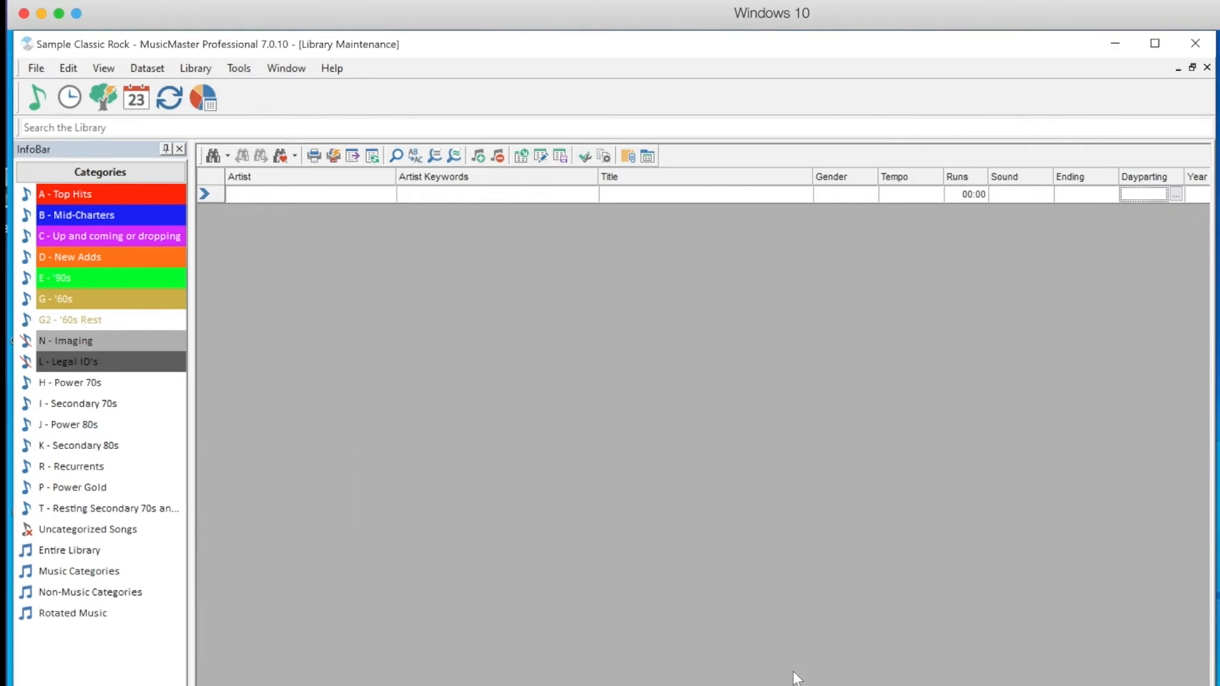
Step: Open Keyword Maintenance, look through the Album keyword list, and close the window
{"action": "left_click", "coordinate": [147, 68]}
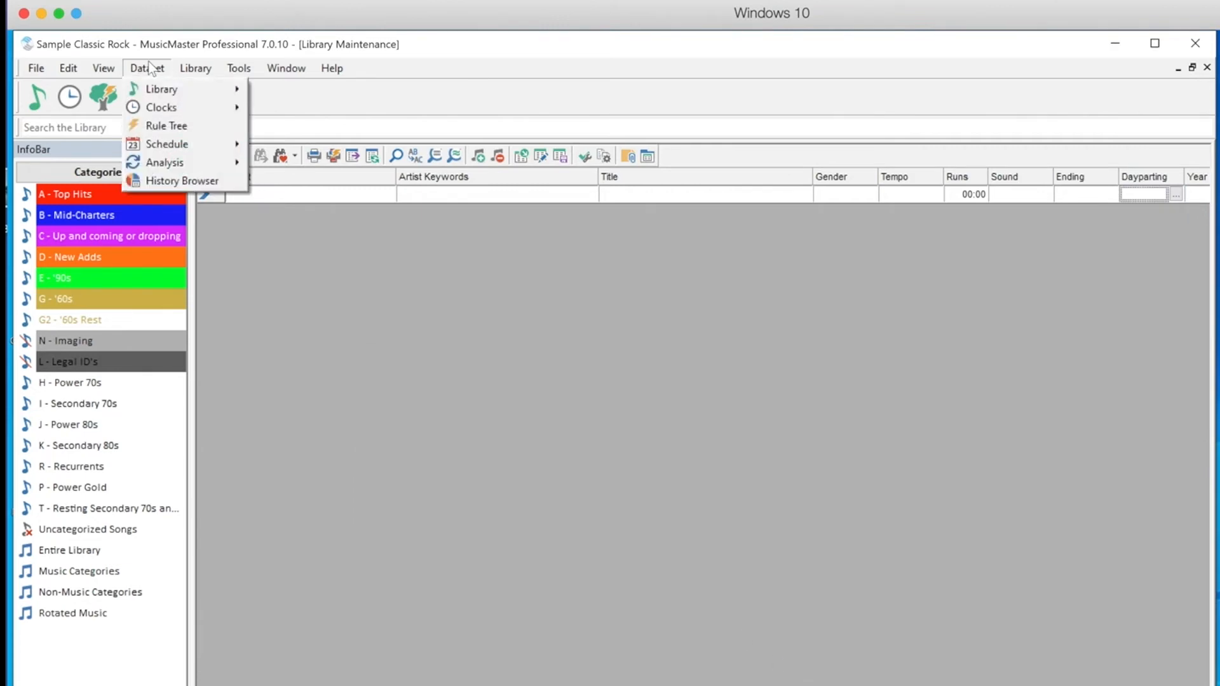
{"action": "mouse_move", "coordinate": [186, 97]}
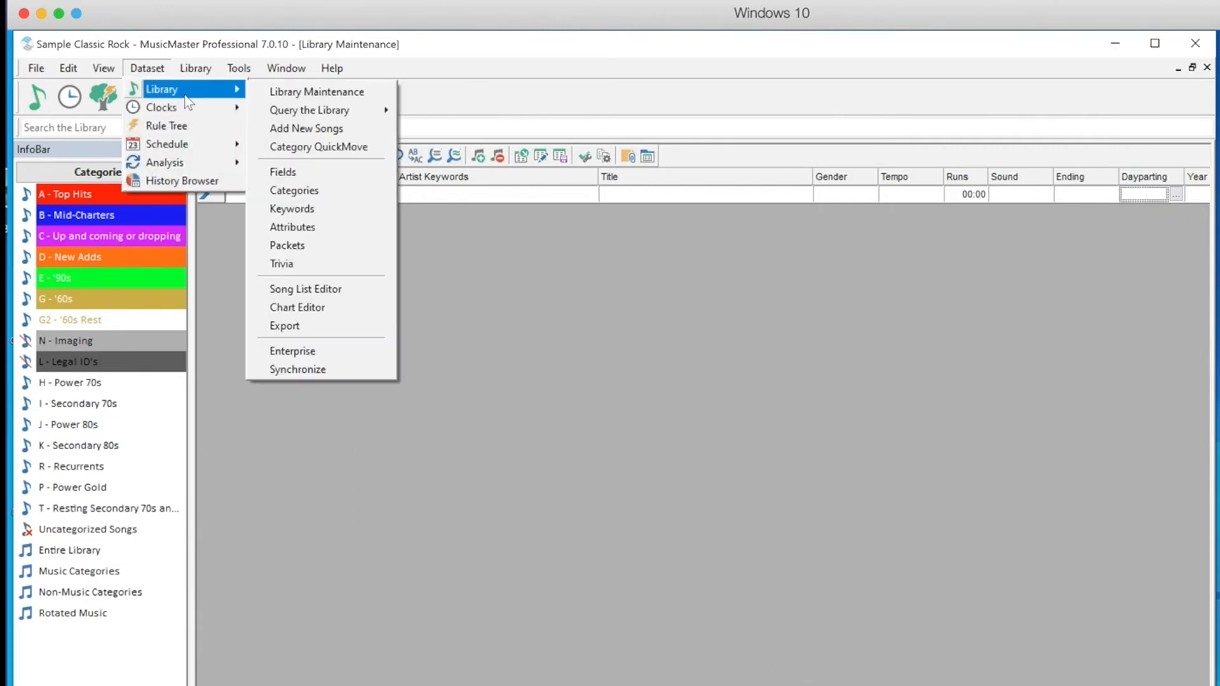
{"action": "left_click", "coordinate": [322, 210]}
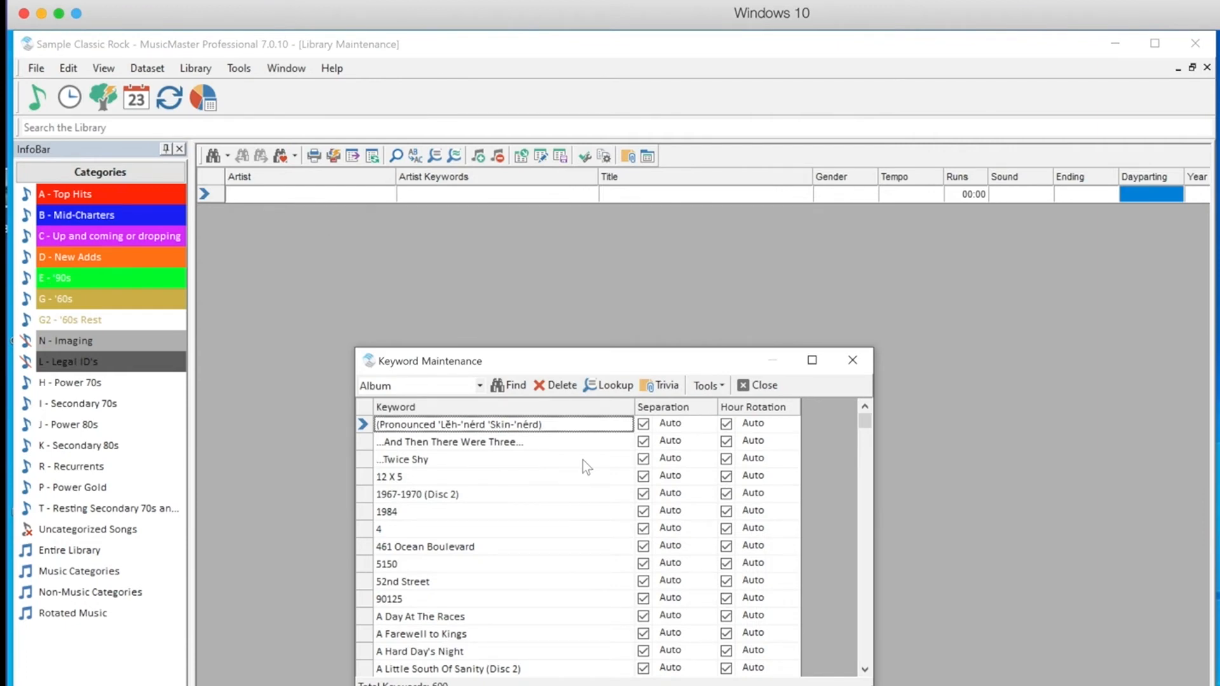
{"action": "scroll", "coordinate": [583, 460], "scroll_direction": "down", "scroll_amount": 3}
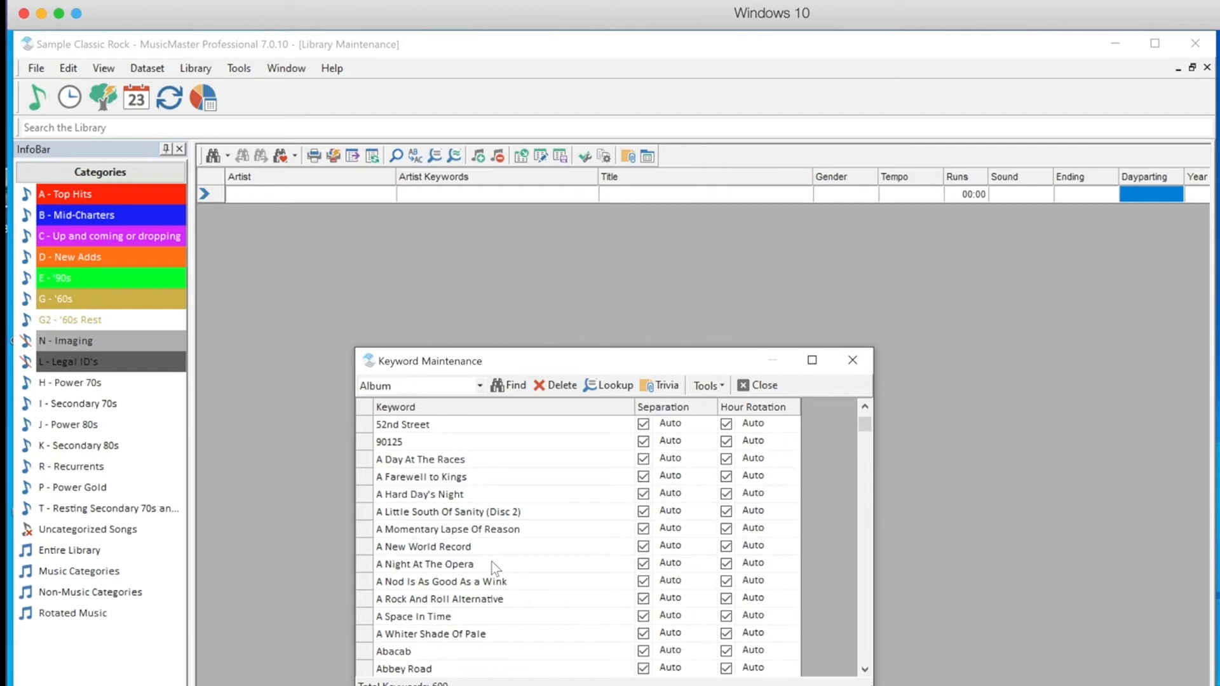
{"action": "scroll", "coordinate": [486, 562], "scroll_direction": "down", "scroll_amount": 2}
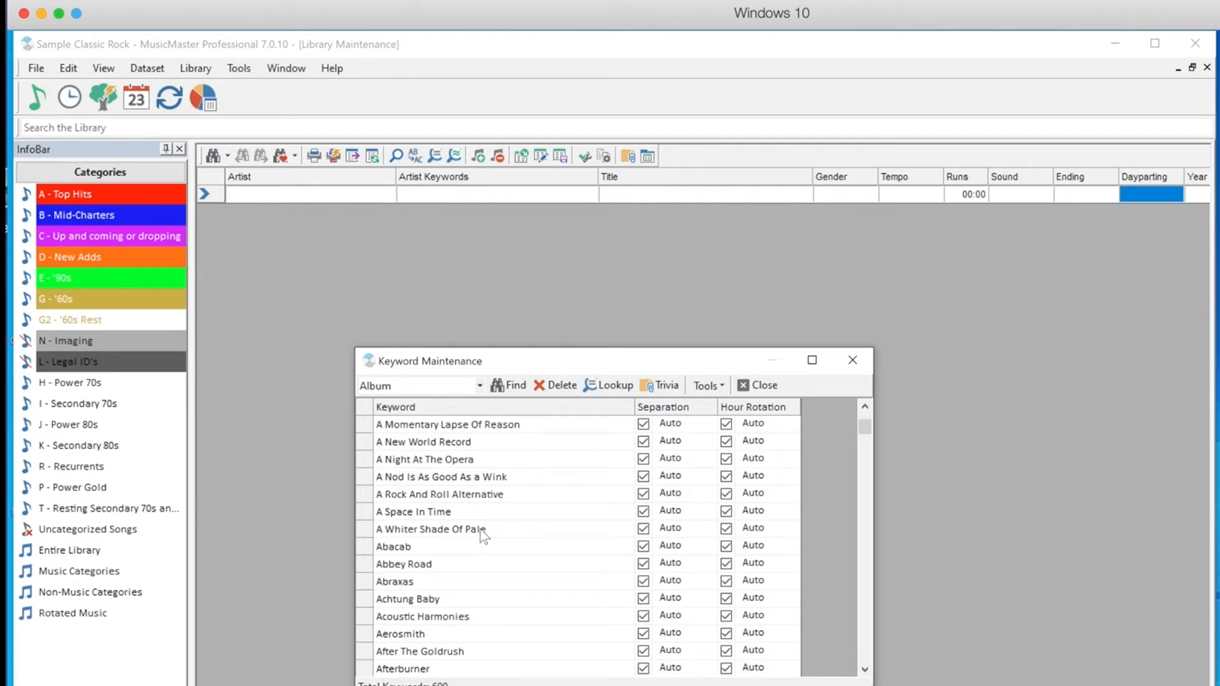
{"action": "scroll", "coordinate": [527, 540], "scroll_direction": "down", "scroll_amount": 7}
{"action": "scroll", "coordinate": [529, 541], "scroll_direction": "down", "scroll_amount": 2}
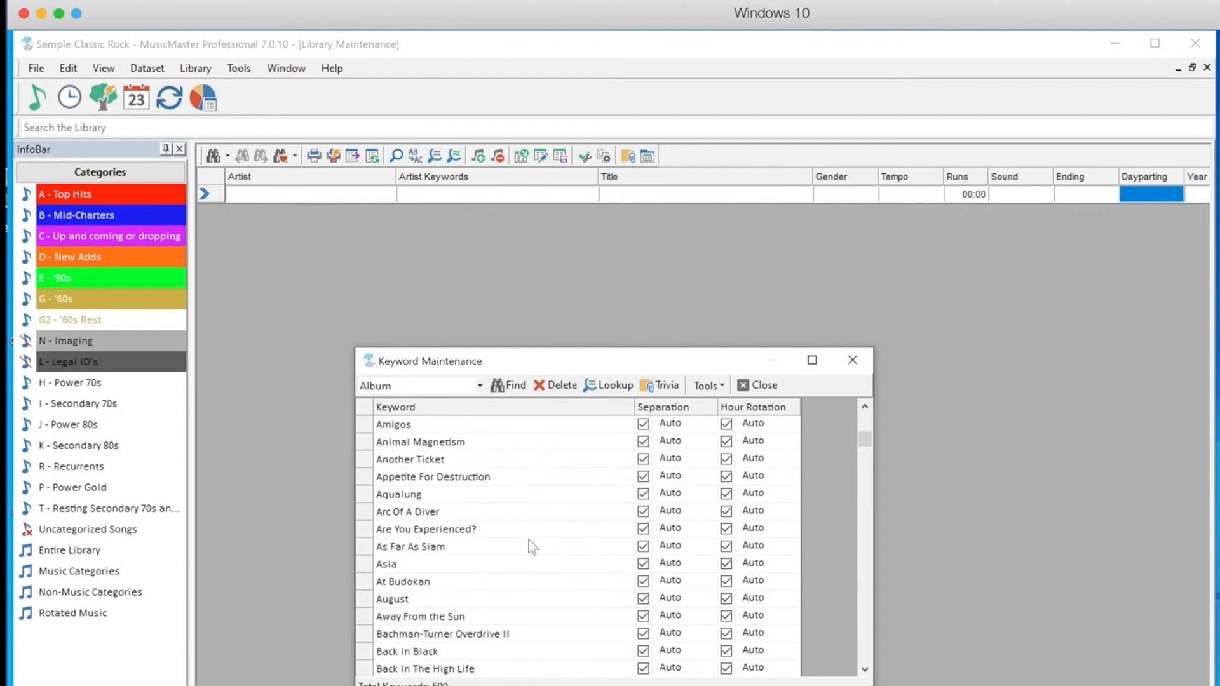
{"action": "scroll", "coordinate": [527, 541], "scroll_direction": "down", "scroll_amount": 2}
{"action": "scroll", "coordinate": [526, 541], "scroll_direction": "down", "scroll_amount": 2}
{"action": "left_click", "coordinate": [853, 360]}
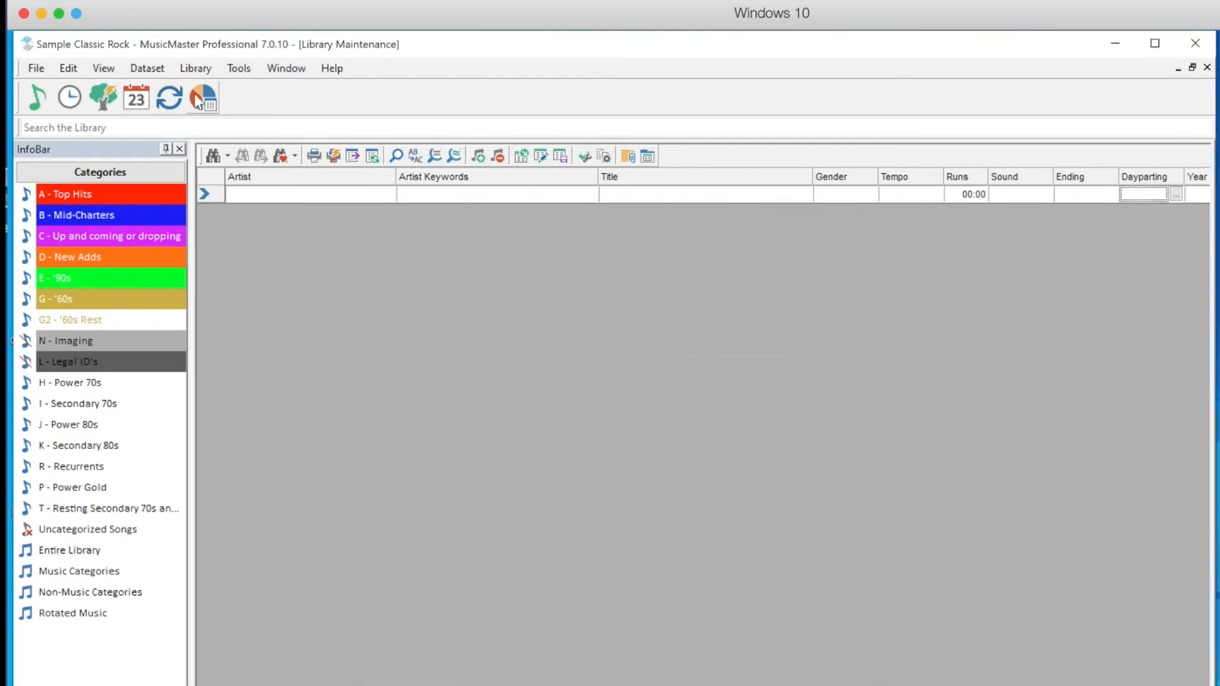
Step: Add a Gender attribute with code T and name Trans in the Attribute Code Editor
{"action": "left_click", "coordinate": [157, 70]}
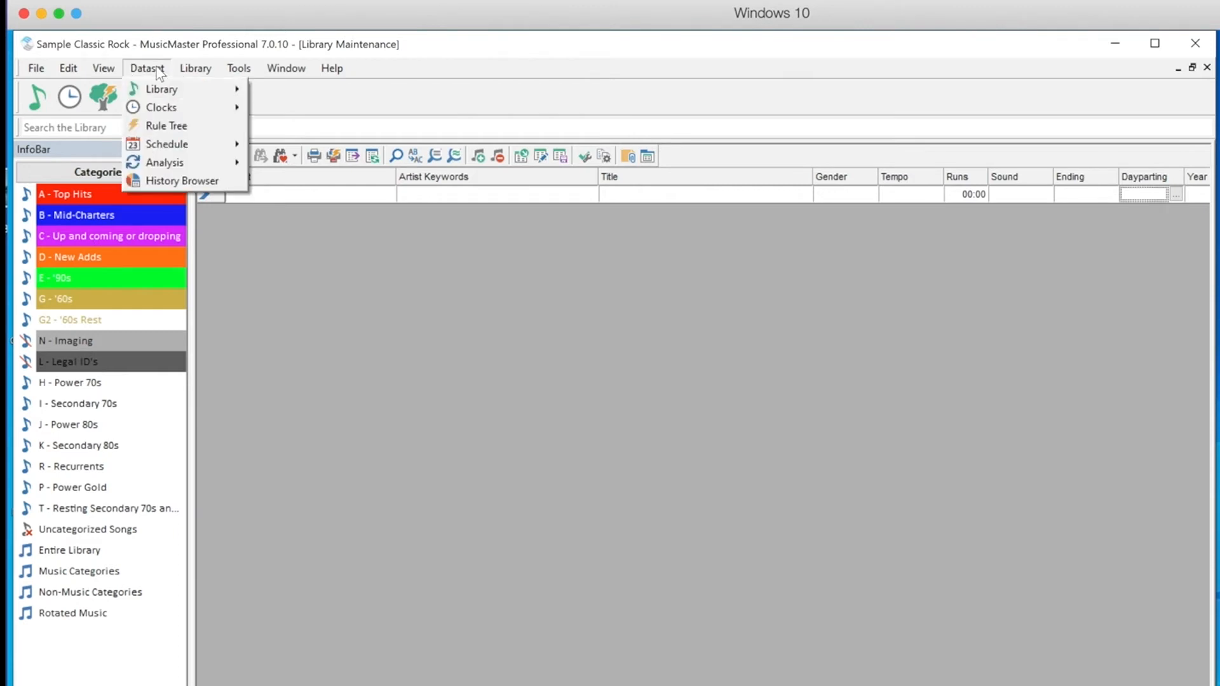
{"action": "mouse_move", "coordinate": [166, 91]}
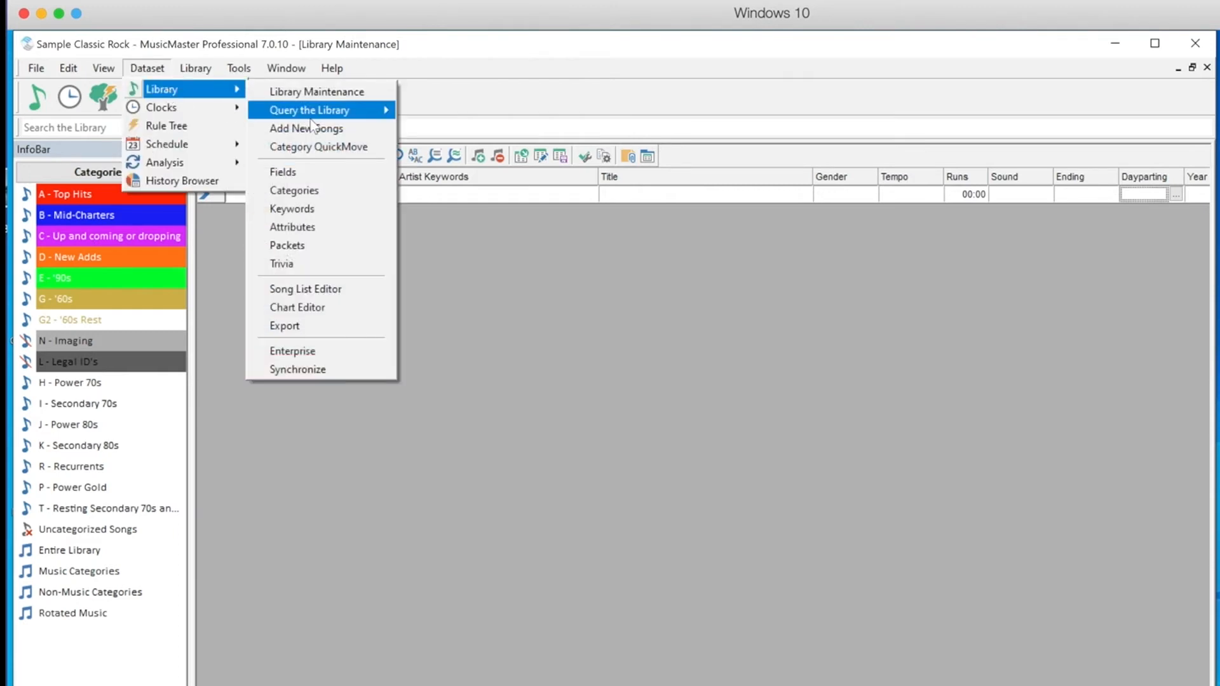
{"action": "left_click", "coordinate": [351, 235]}
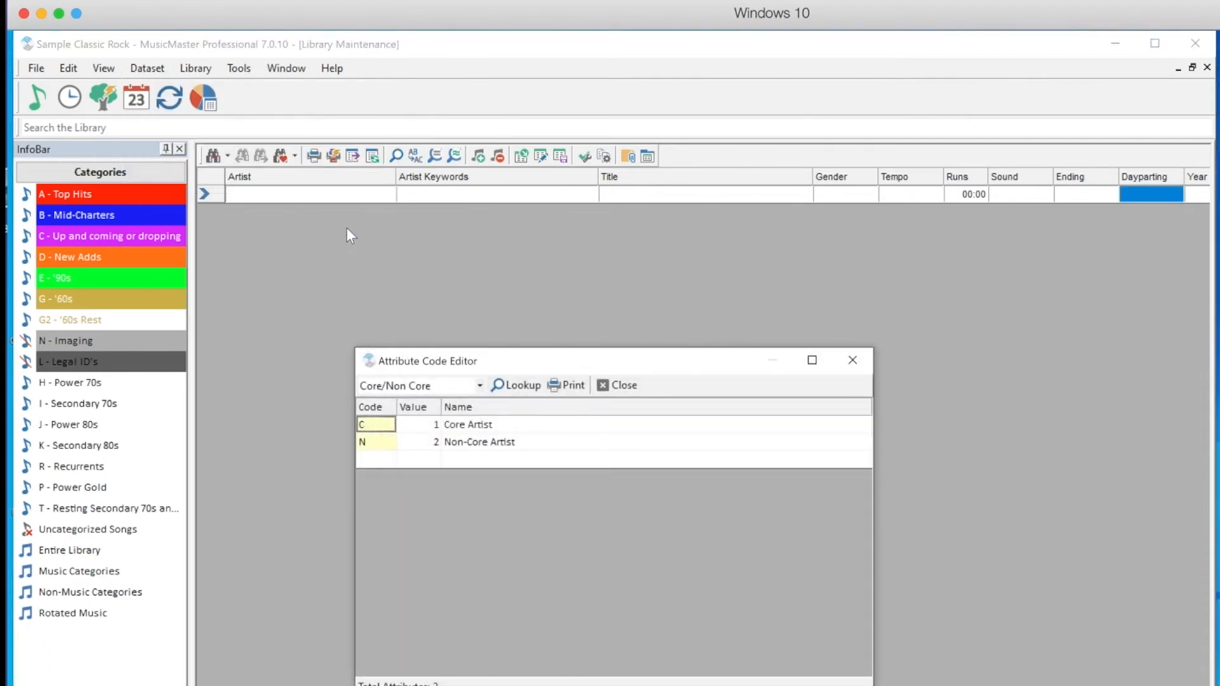
{"action": "left_click_drag", "start_coordinate": [510, 361], "coordinate": [468, 324]}
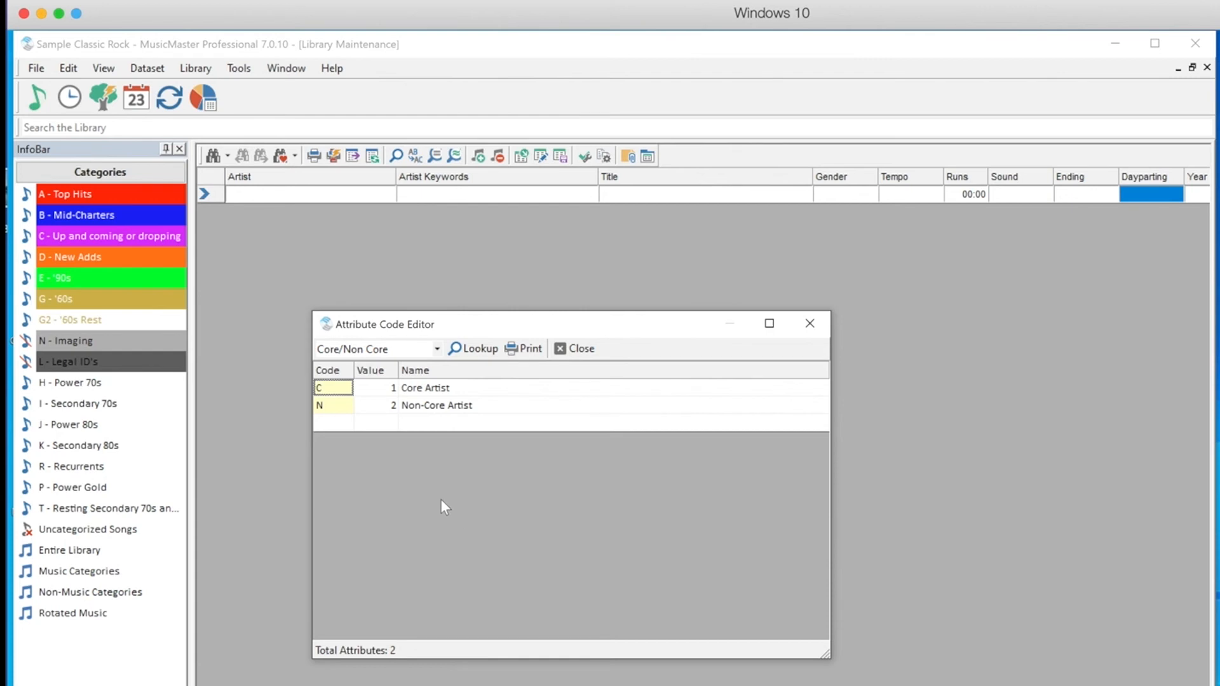
{"action": "left_click", "coordinate": [437, 347]}
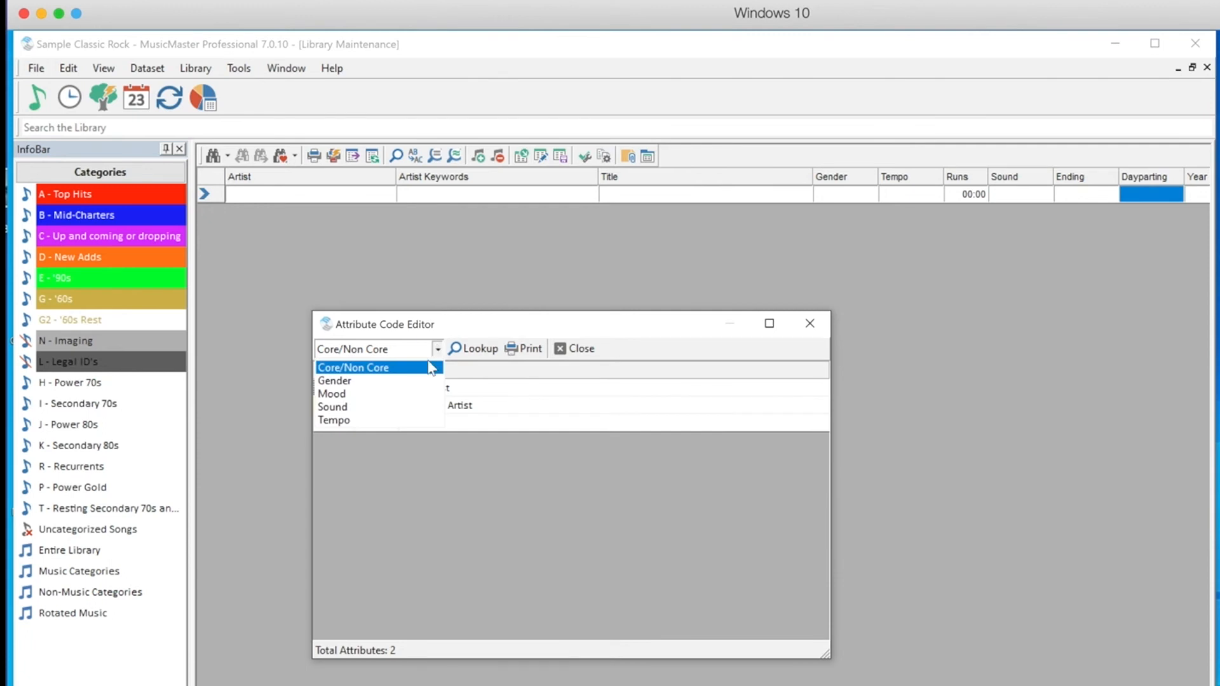
{"action": "left_click", "coordinate": [404, 381]}
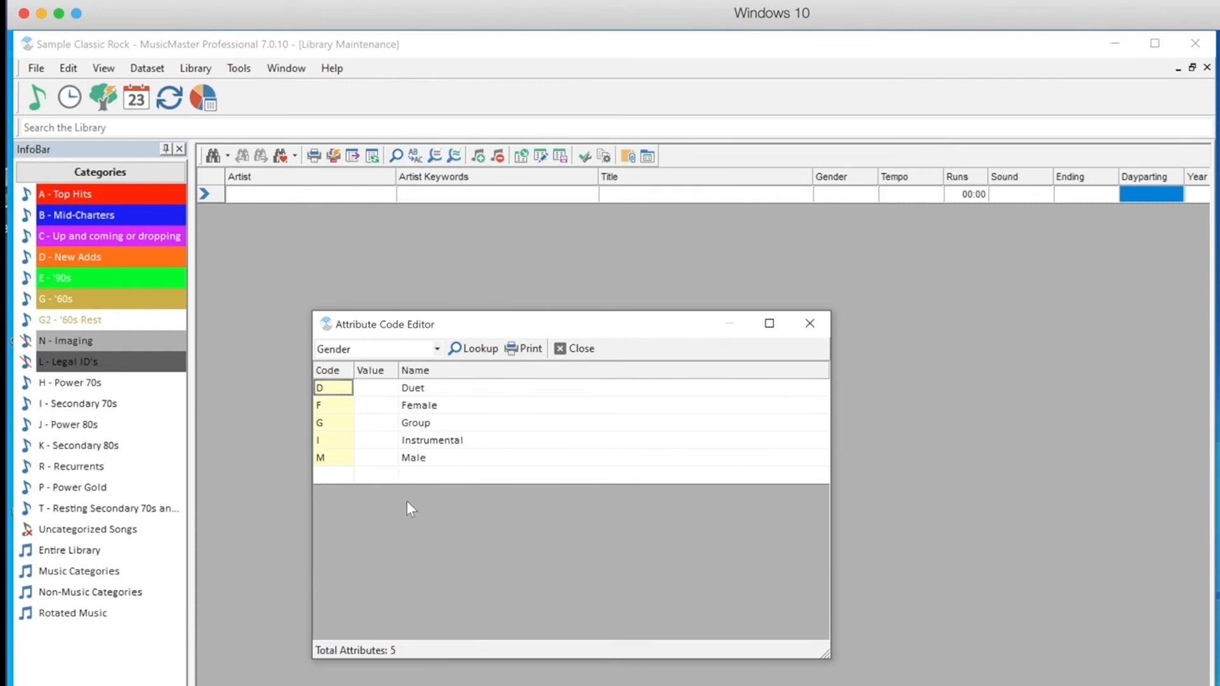
{"action": "left_click", "coordinate": [336, 474]}
{"action": "type", "text": "T"}
{"action": "key", "text": "Tab"}
{"action": "type", "text": "Trans"}
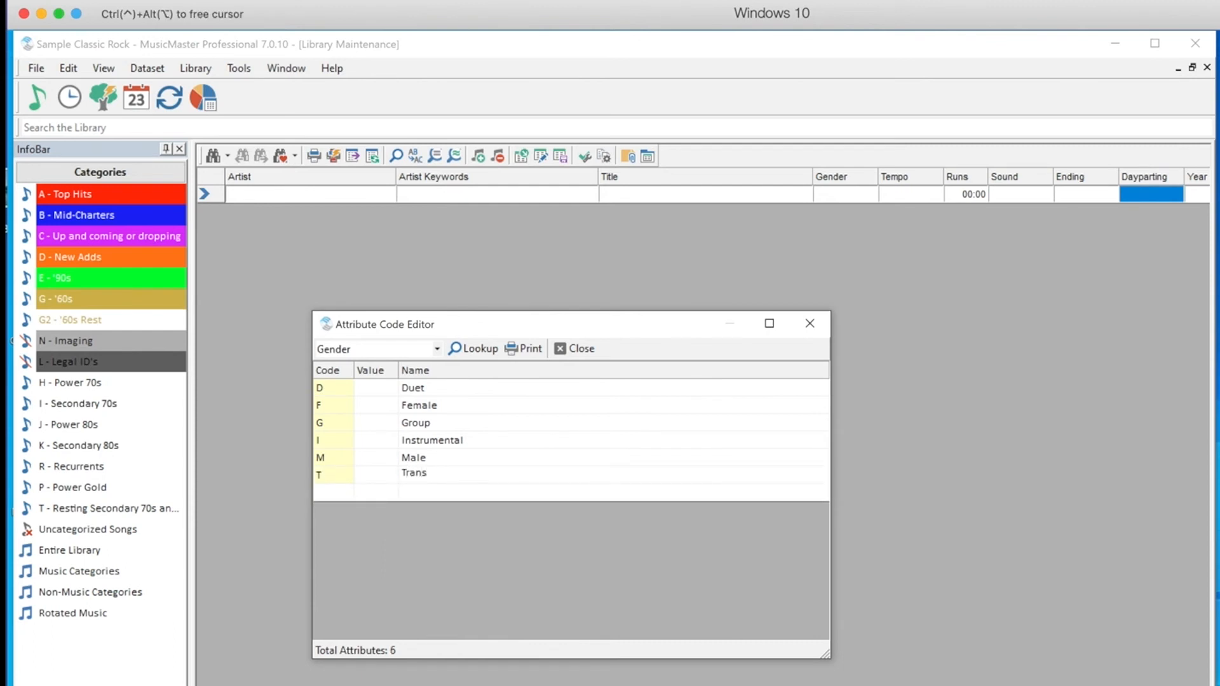
{"action": "key", "text": "Tab"}
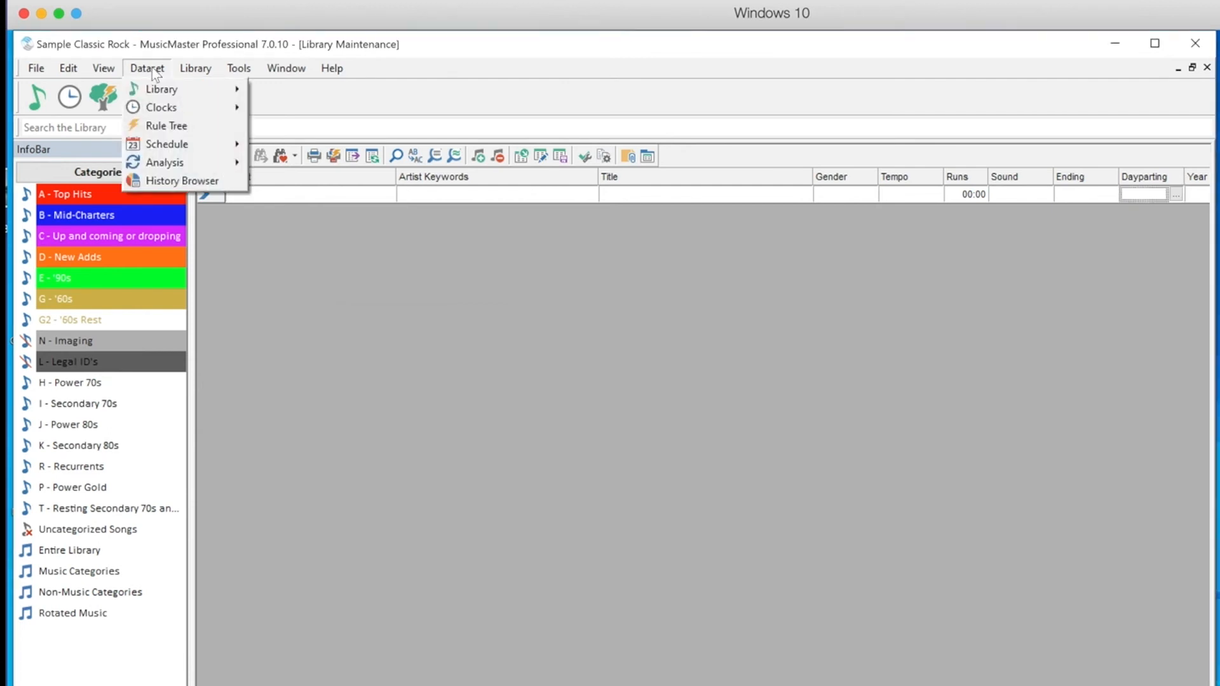
Step: In the Sound attribute codes, name code S Singer Songwriter, clear the name of code W, and close the Attribute Code Editor
{"action": "mouse_move", "coordinate": [164, 89]}
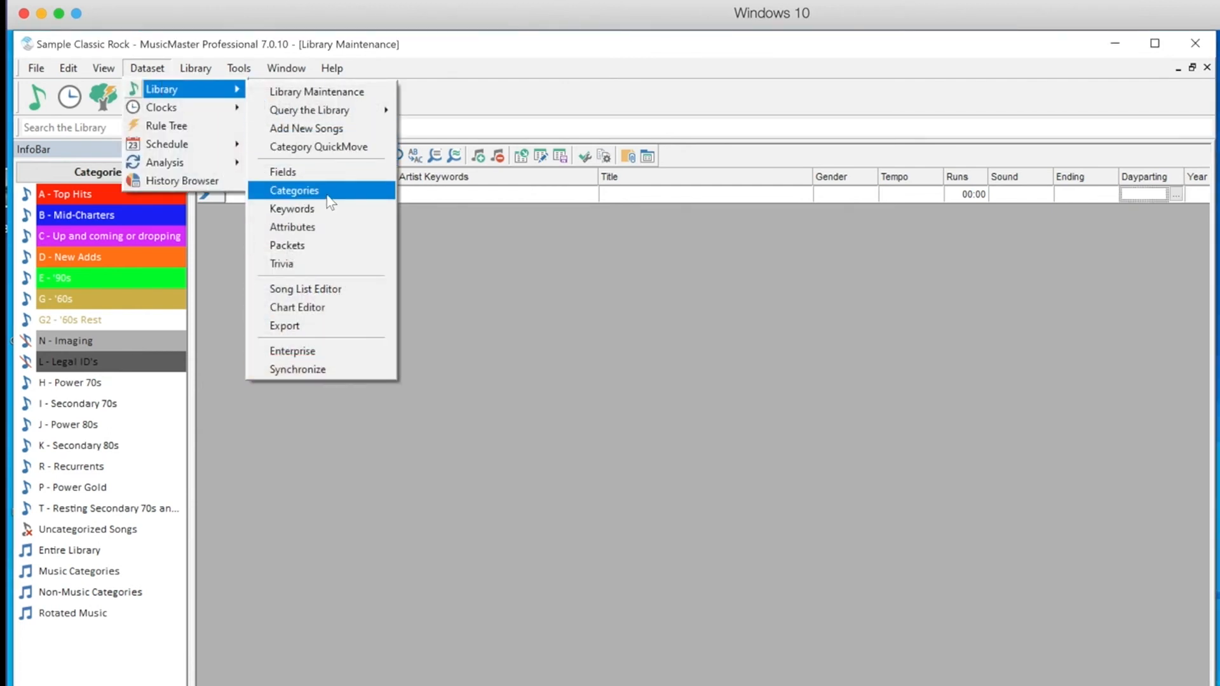
{"action": "left_click", "coordinate": [330, 227]}
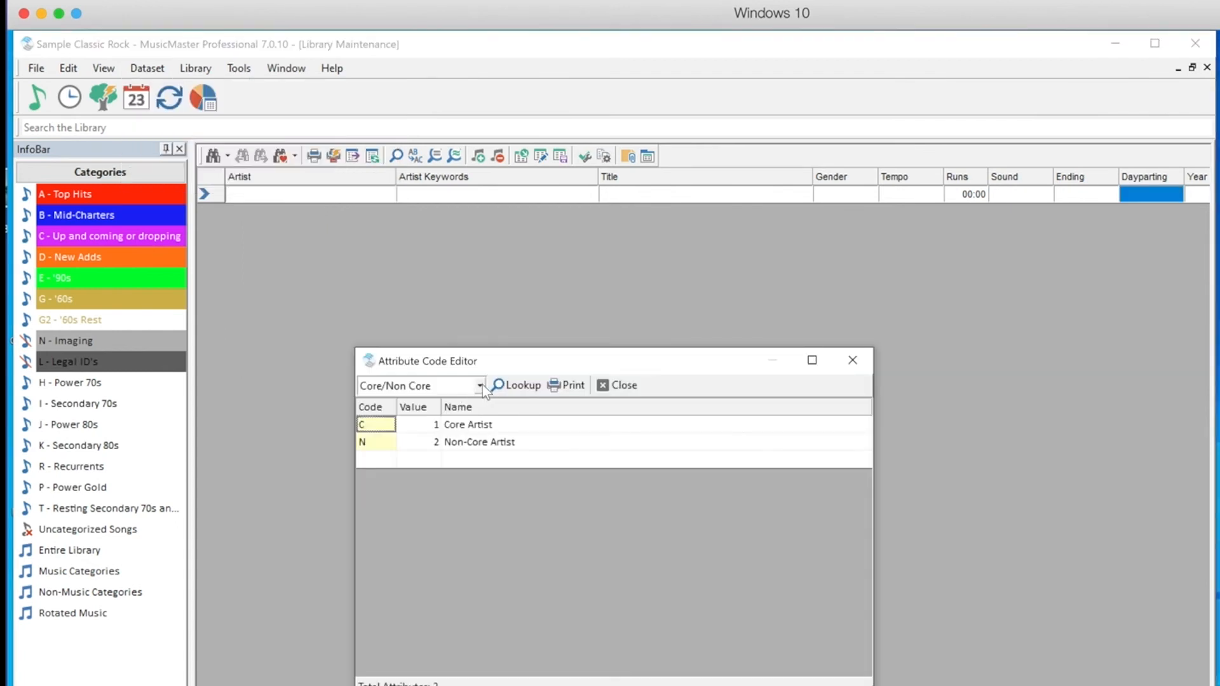
{"action": "left_click", "coordinate": [481, 386]}
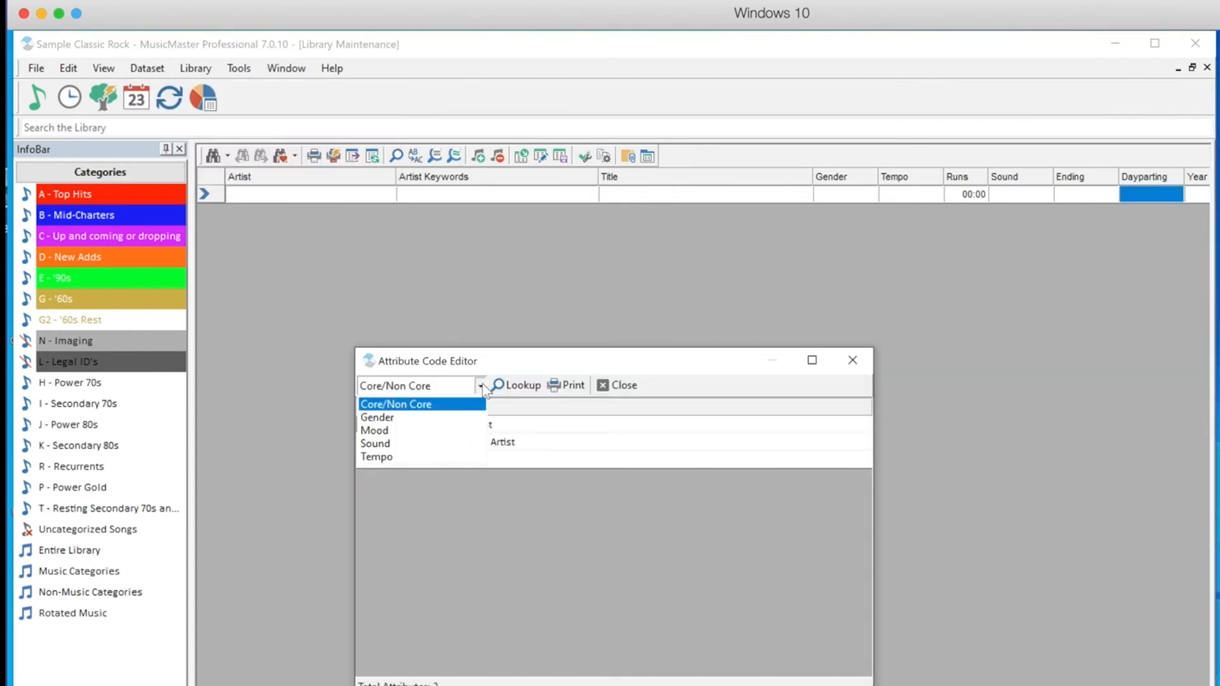
{"action": "left_click", "coordinate": [443, 433]}
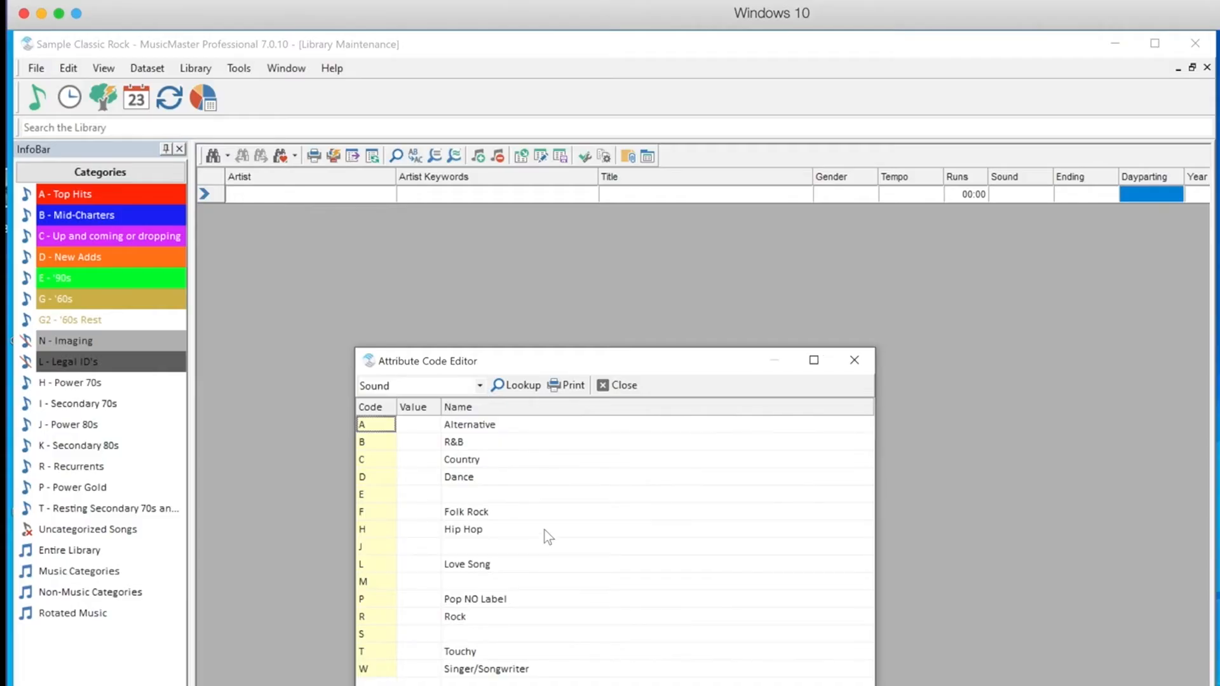
{"action": "left_click", "coordinate": [521, 669]}
{"action": "left_click", "coordinate": [504, 634]}
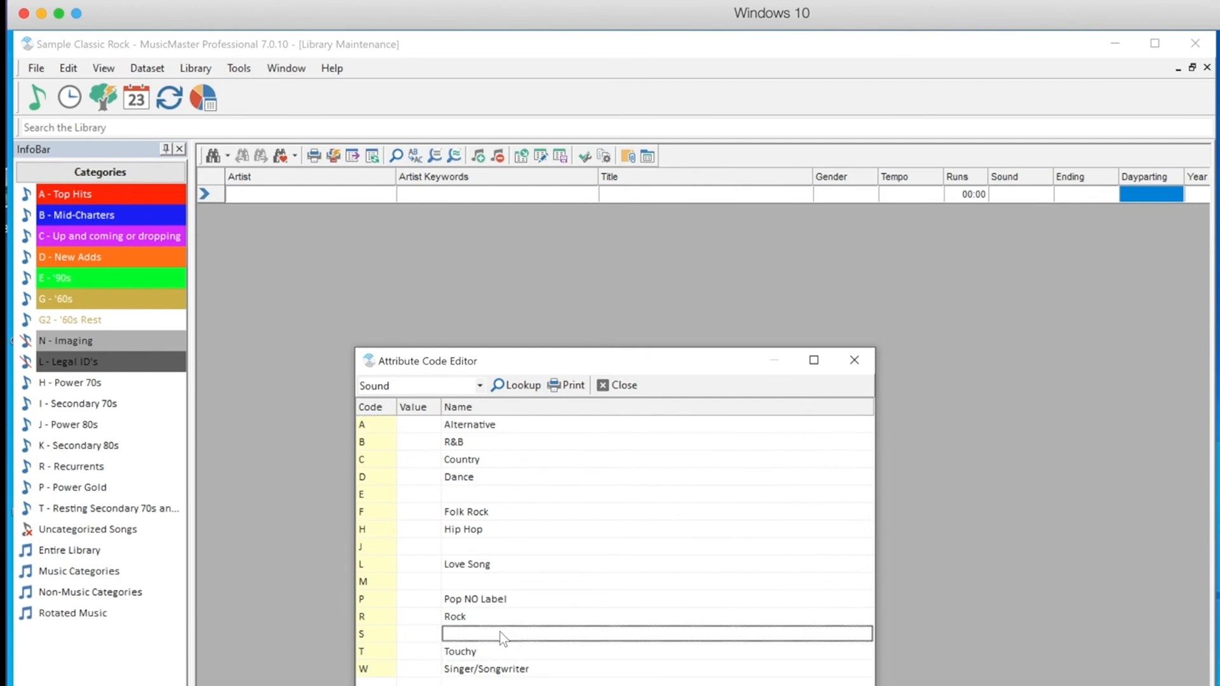
{"action": "type", "text": "Singer Songwriter"}
{"action": "key", "text": "Return"}
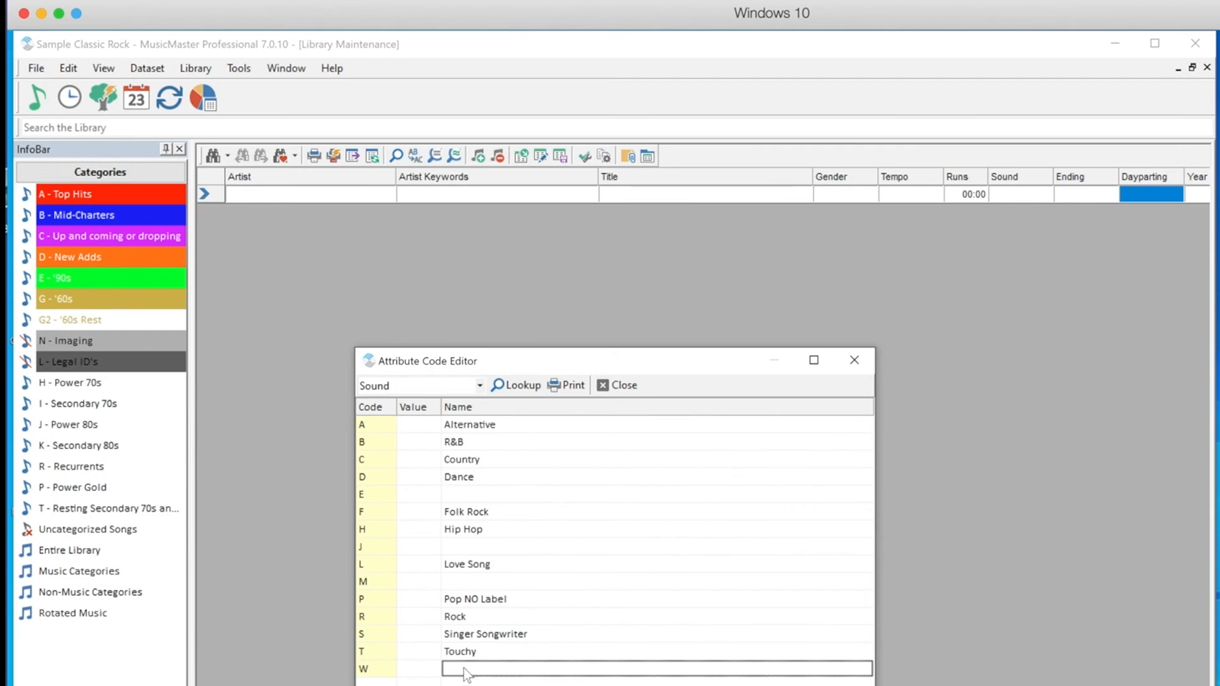
{"action": "left_click", "coordinate": [862, 361]}
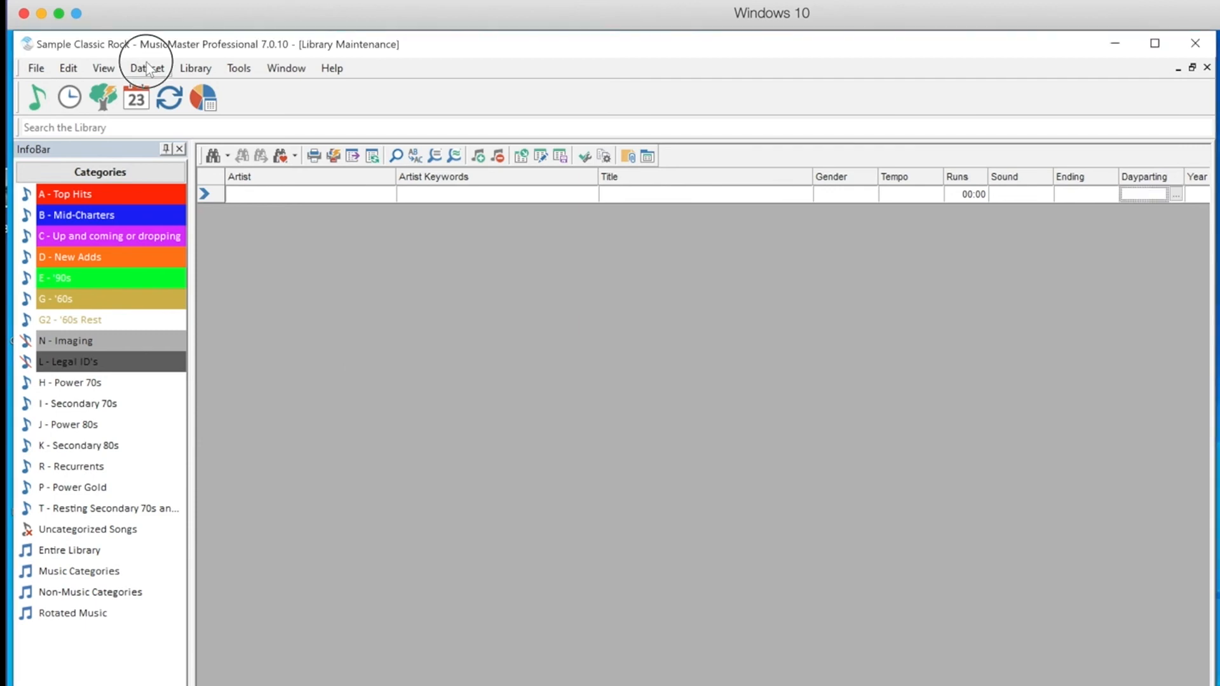
Step: Review the Tempo codes and the choice of attribute fields in the Attribute Code Editor, and close the editor
{"action": "left_click", "coordinate": [145, 67]}
{"action": "mouse_move", "coordinate": [177, 95]}
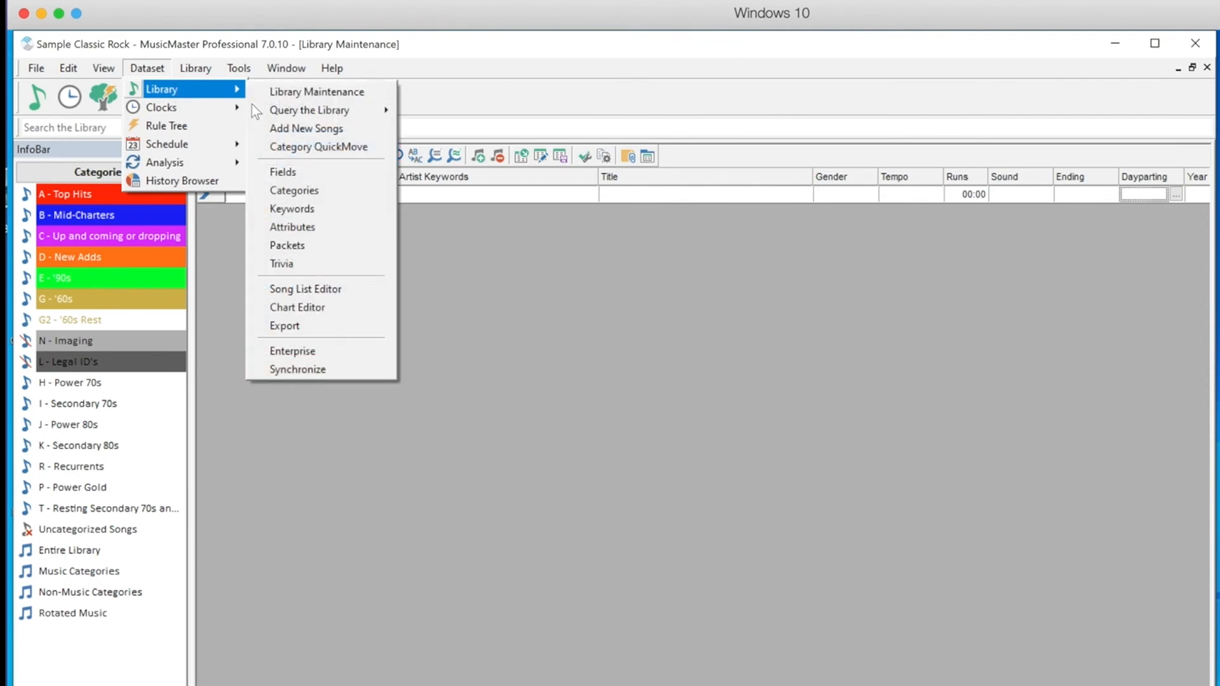
{"action": "left_click", "coordinate": [345, 235]}
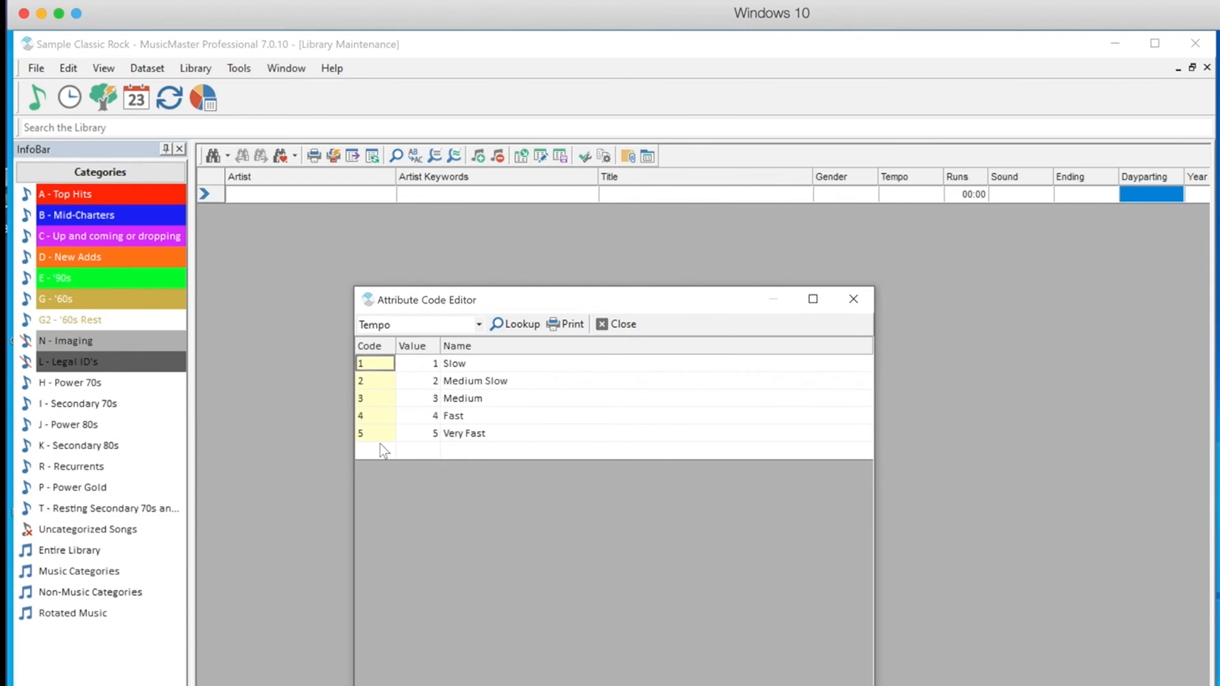
{"action": "left_click", "coordinate": [479, 324]}
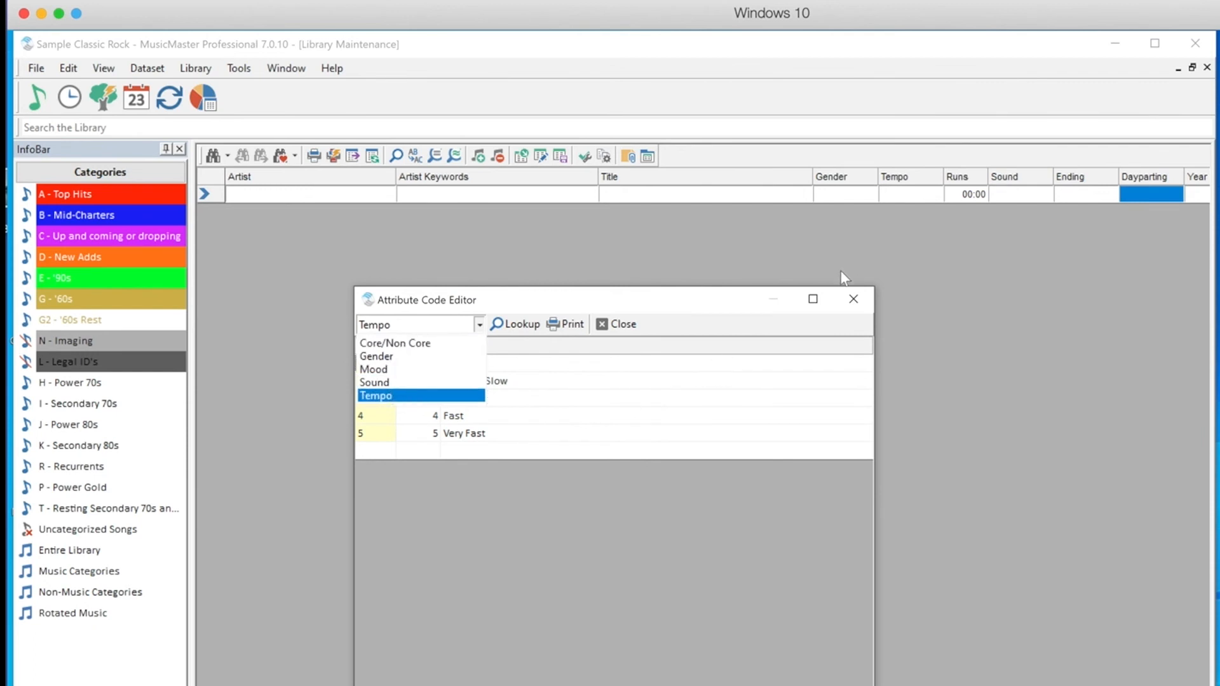
{"action": "left_click", "coordinate": [854, 299]}
Step: Check the library's Packets and Trivia windows and close them
{"action": "left_click", "coordinate": [147, 68]}
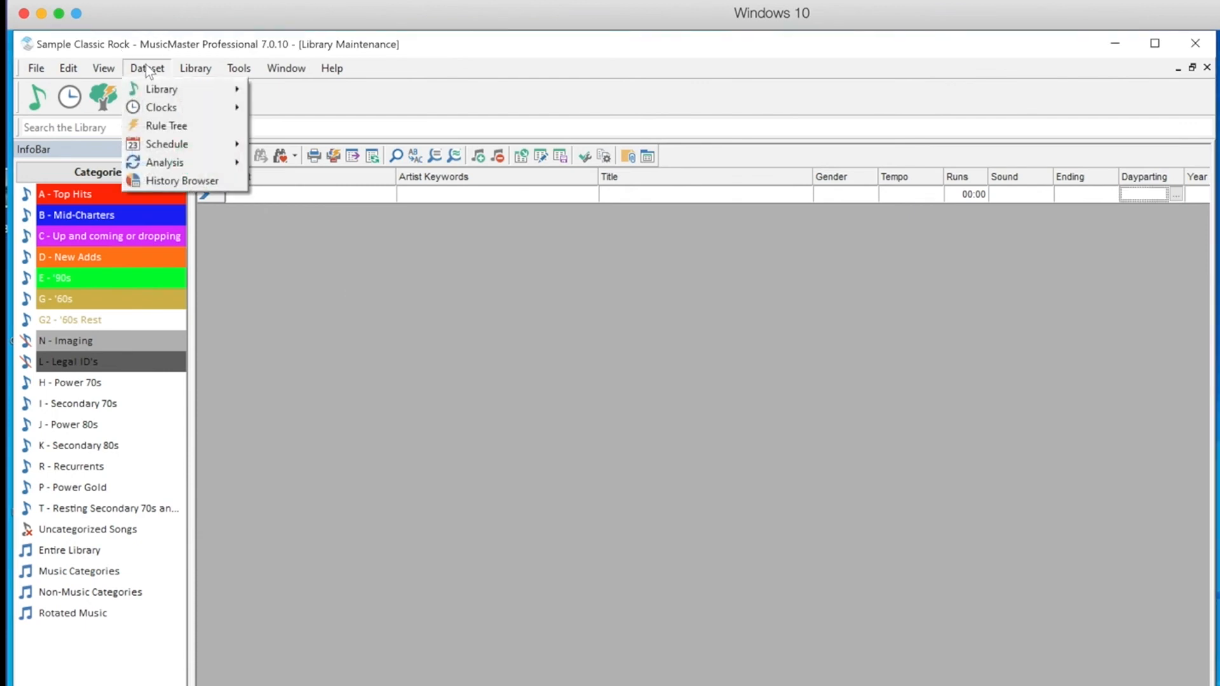
{"action": "mouse_move", "coordinate": [175, 94]}
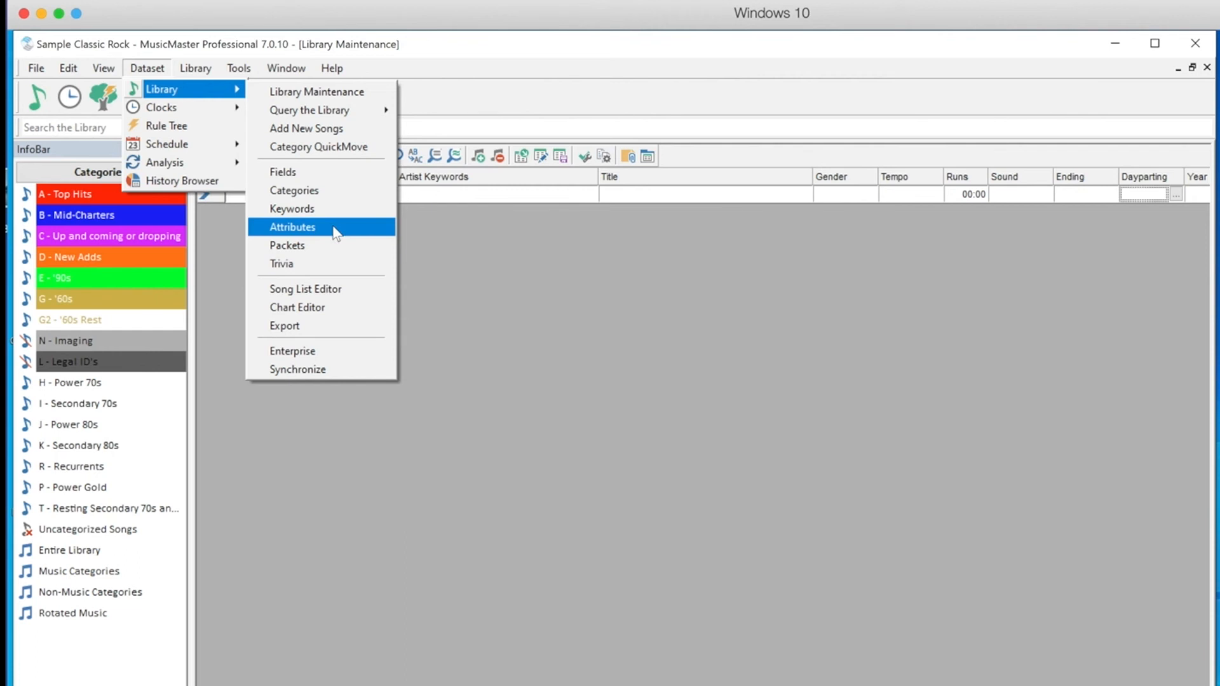
{"action": "left_click", "coordinate": [302, 243]}
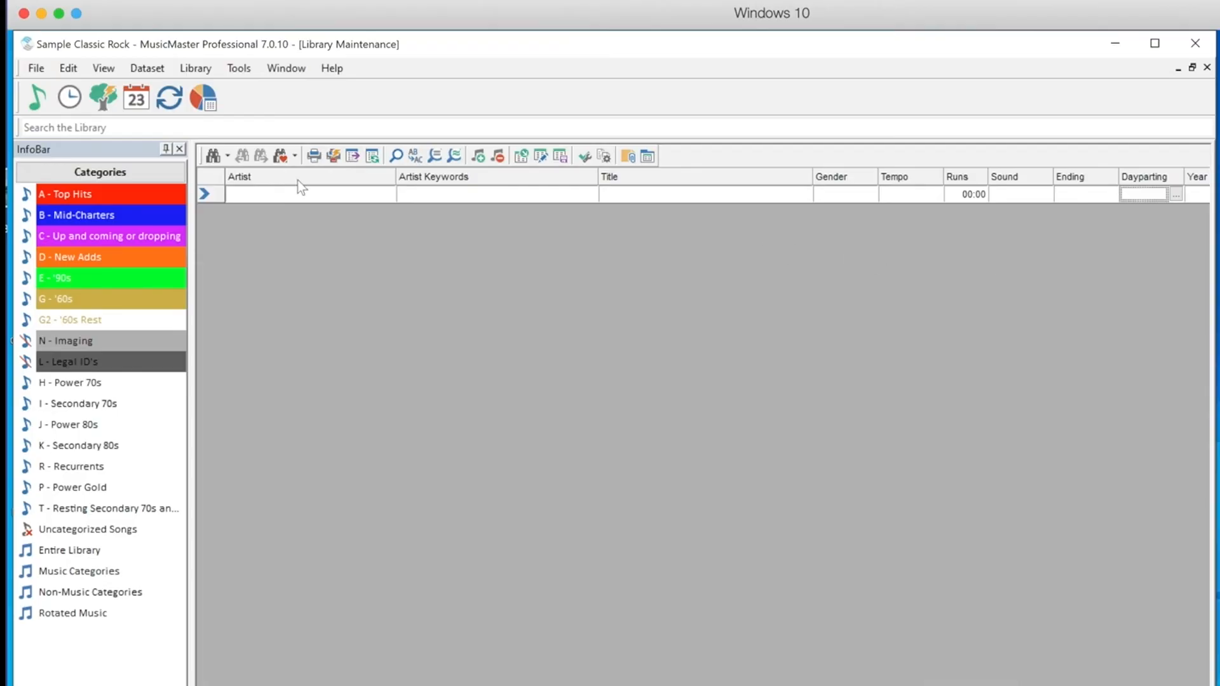
{"action": "left_click", "coordinate": [147, 68]}
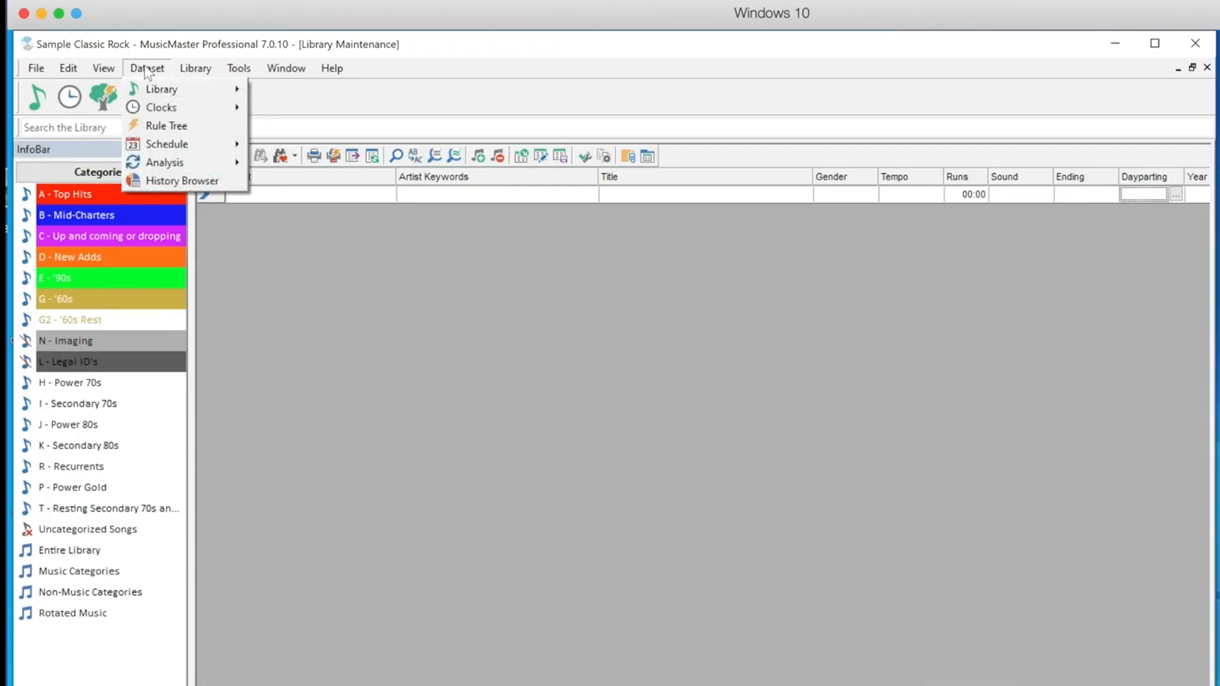
{"action": "mouse_move", "coordinate": [163, 93]}
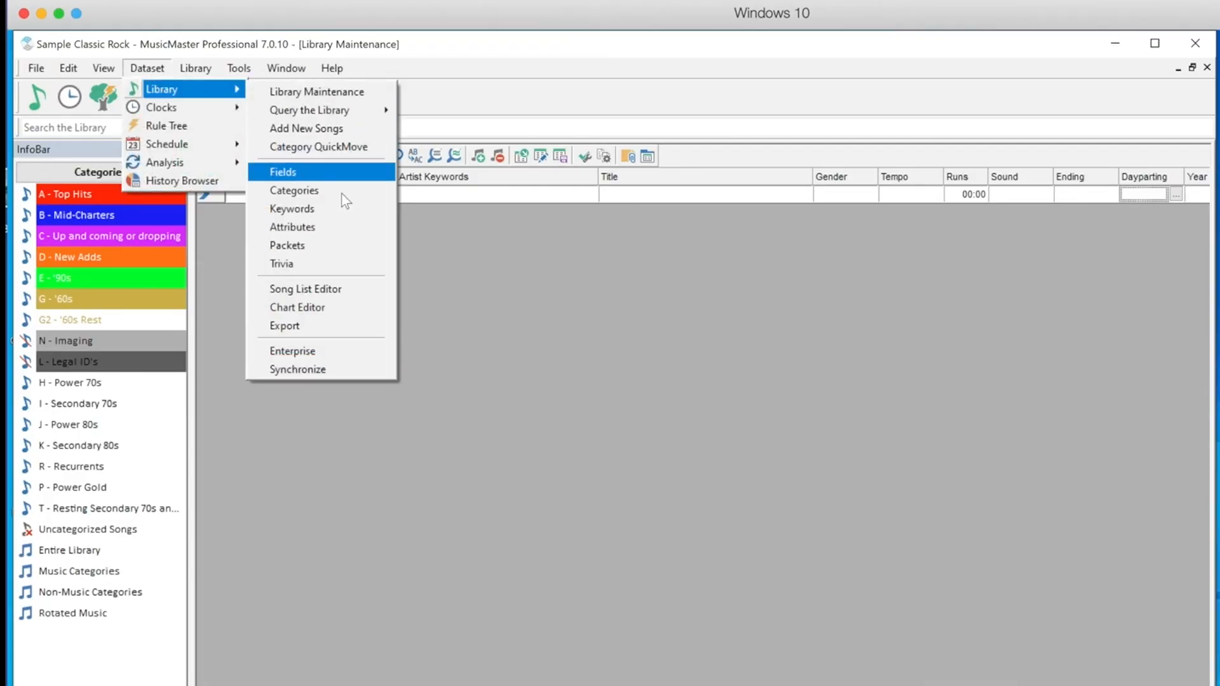
{"action": "left_click", "coordinate": [323, 264]}
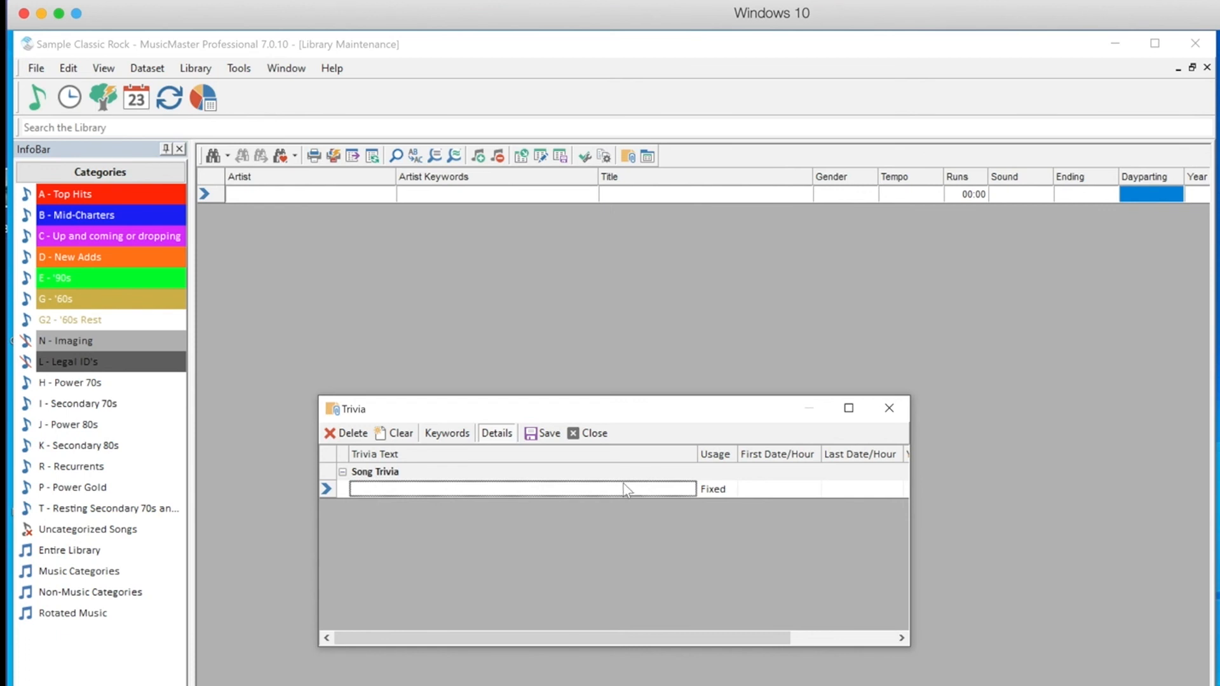
{"action": "left_click", "coordinate": [592, 433]}
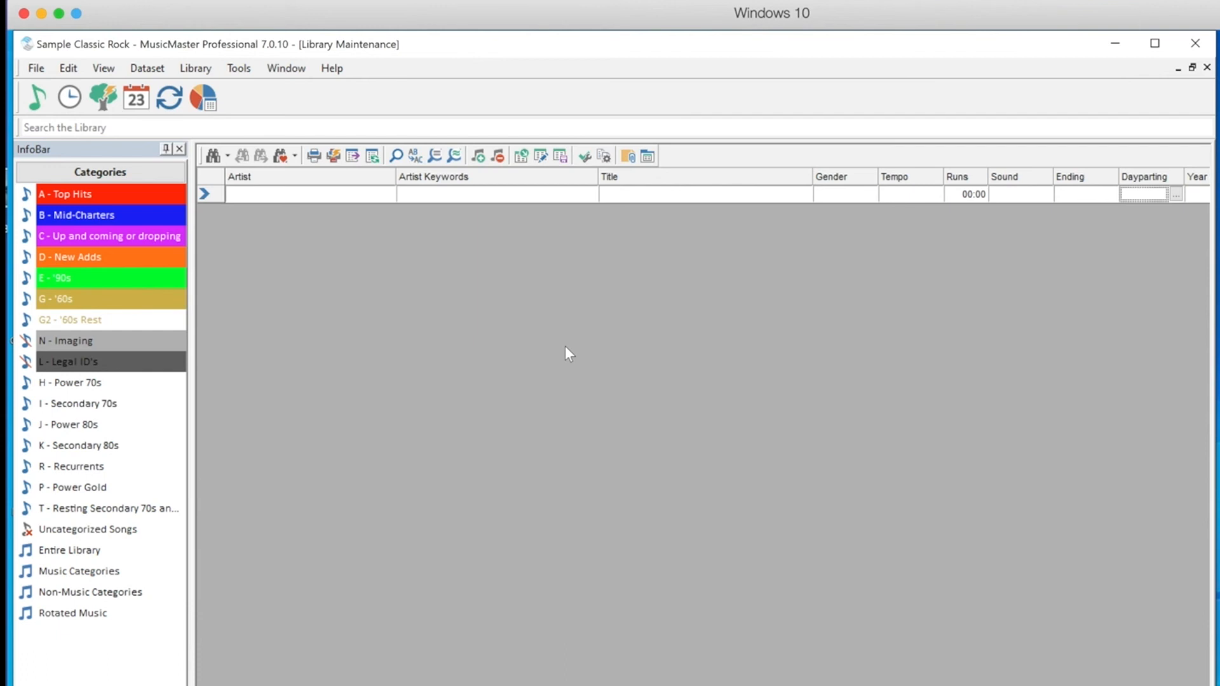
{"action": "left_click", "coordinate": [148, 68]}
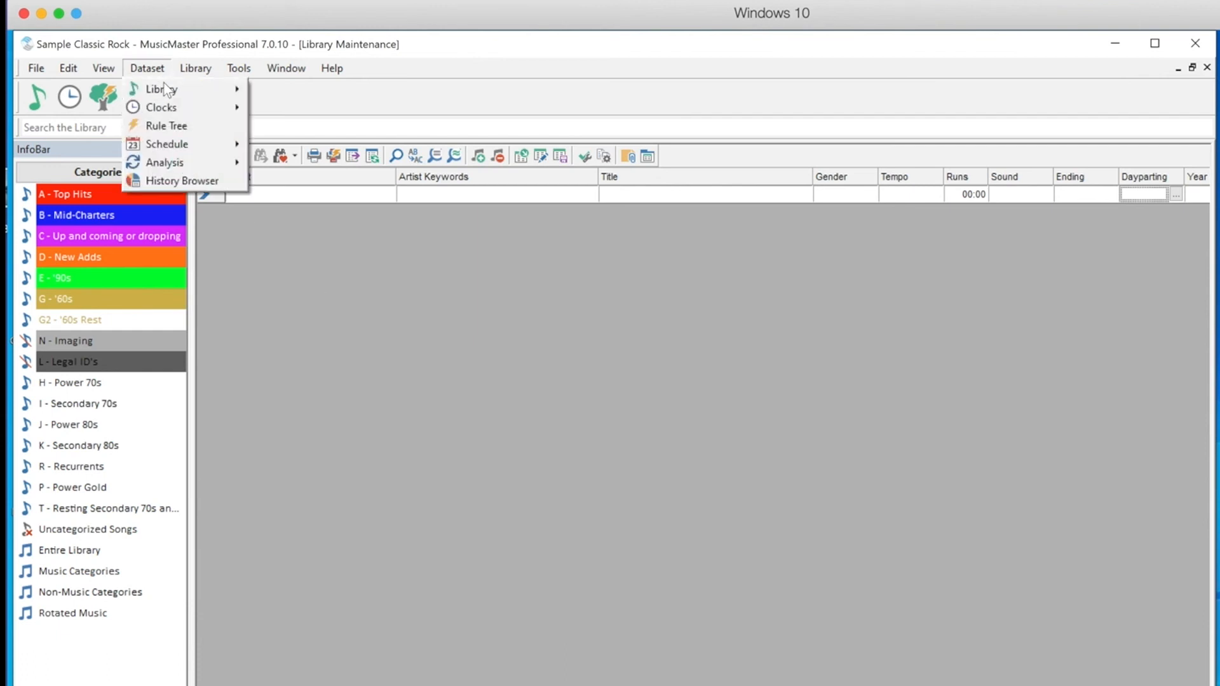
{"action": "mouse_move", "coordinate": [170, 91]}
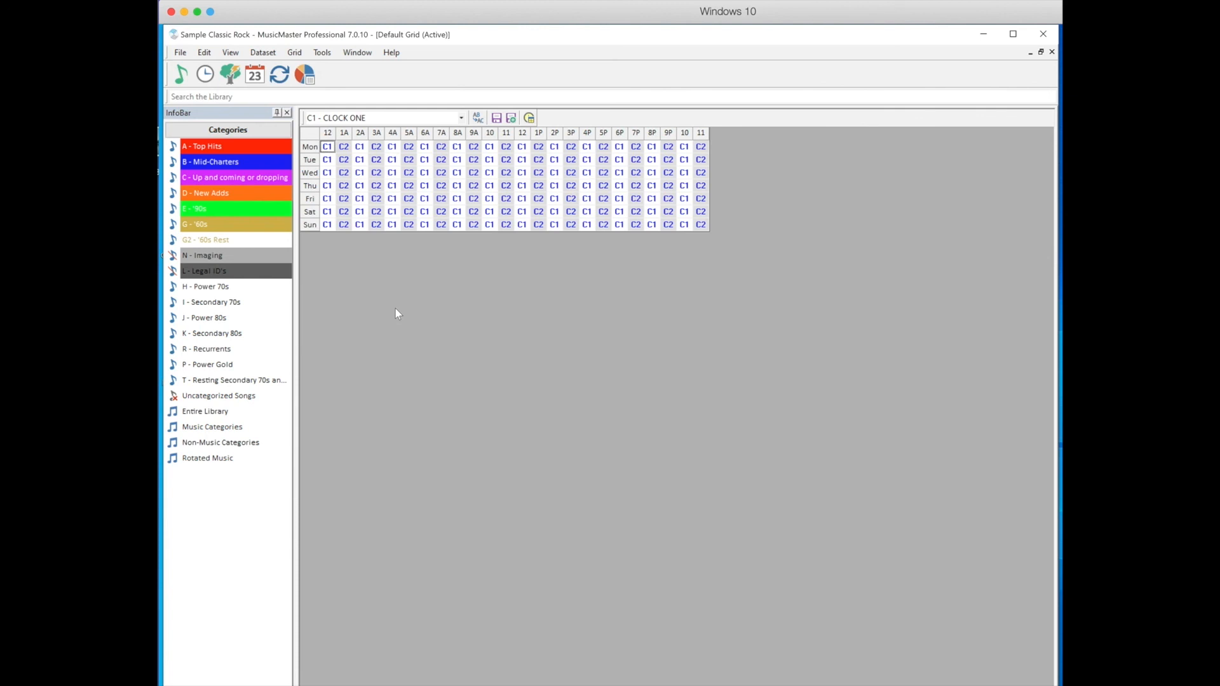
{"action": "left_click", "coordinate": [263, 52]}
{"action": "mouse_move", "coordinate": [283, 68]}
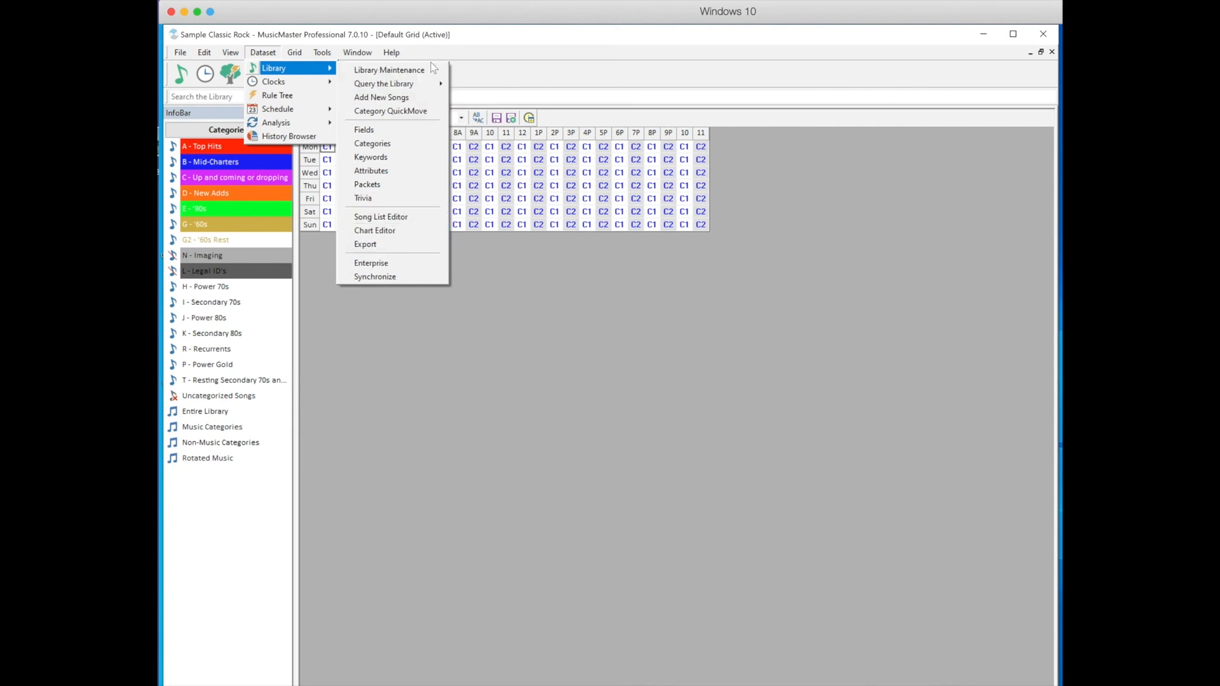
{"action": "left_click", "coordinate": [422, 174]}
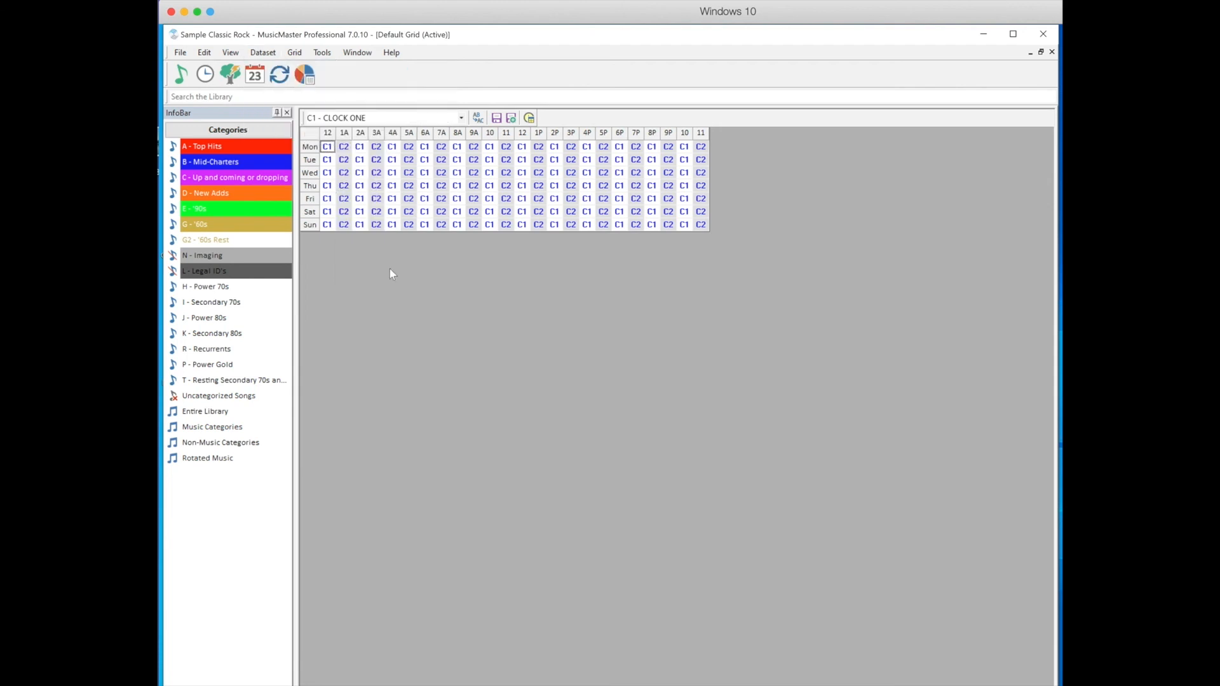